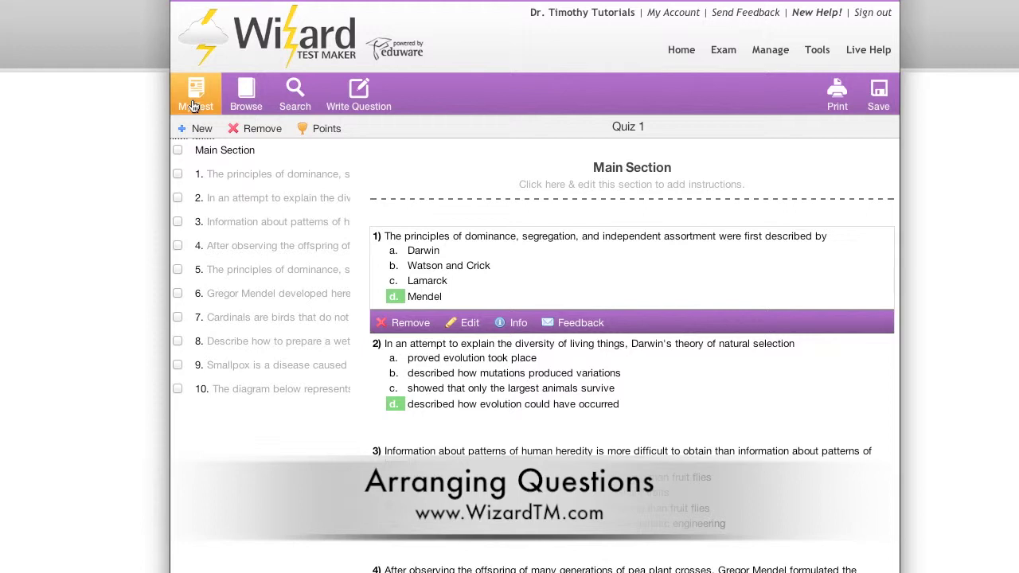
Step: Reorder the first five Main Section questions: Watson/Linnaeus dominance question, pea plant crosses, Darwin/Lamarck dominance question, human heredity patterns, natural selection
drag(194, 108, 269, 176)
click(260, 83)
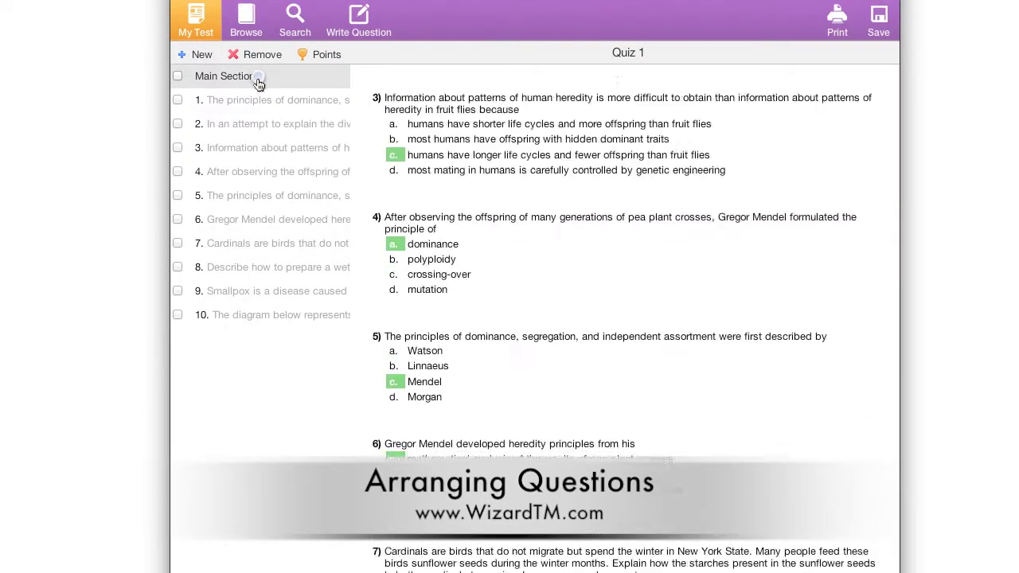
drag(231, 98, 257, 173)
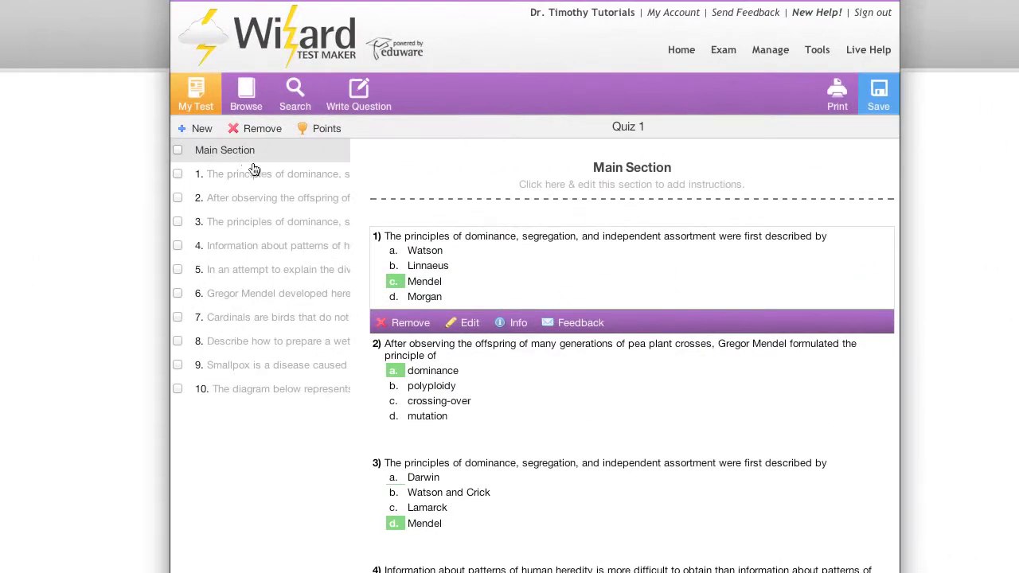
Step: Add a new section named "Free Response" with the instruction "Answer the following questions with an essay." and save it
click(199, 129)
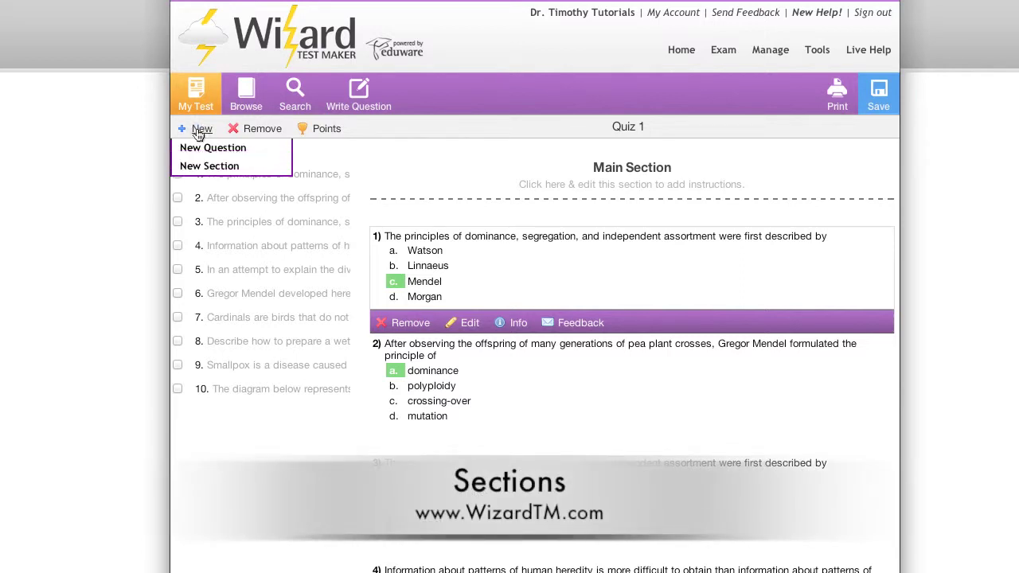
click(208, 166)
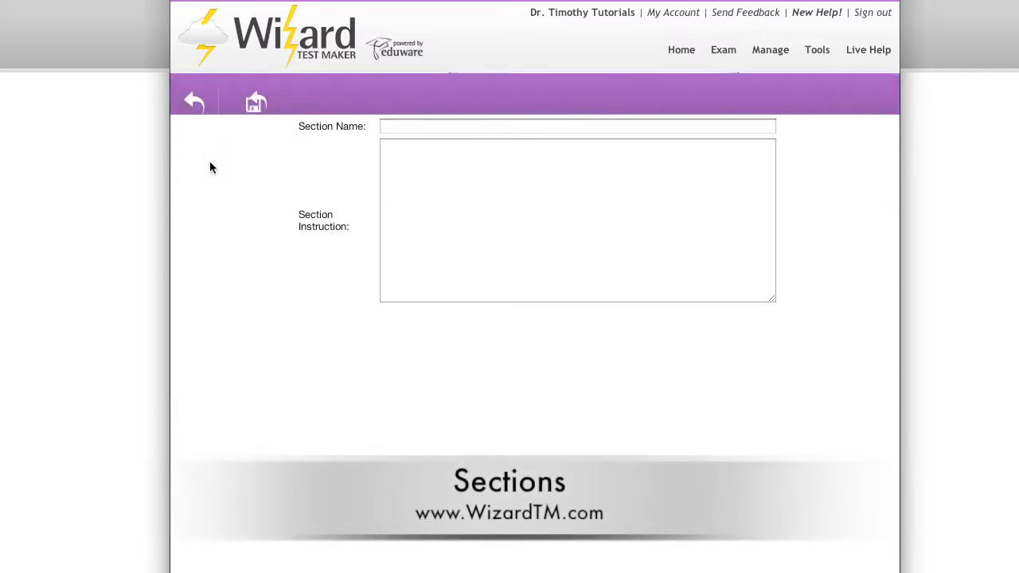
click(400, 127)
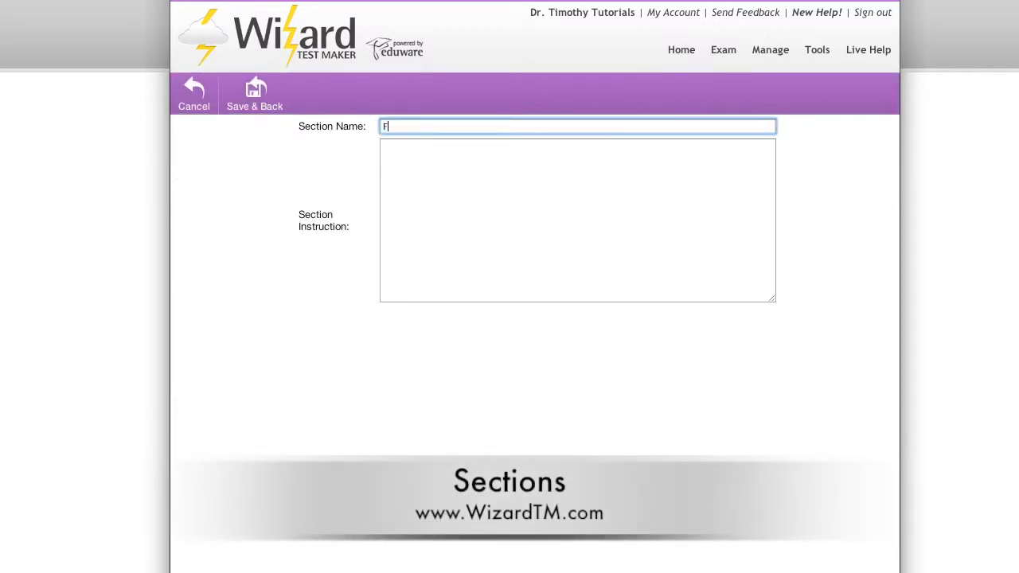
text(Free Respons)
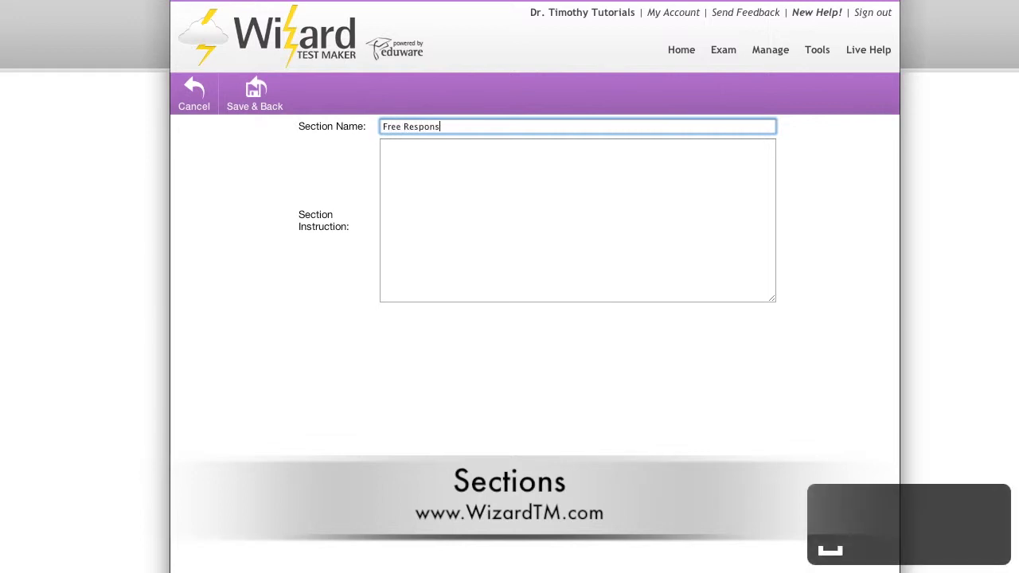
text(e)
key(Tab)
text(Answer the following questions with an essay.)
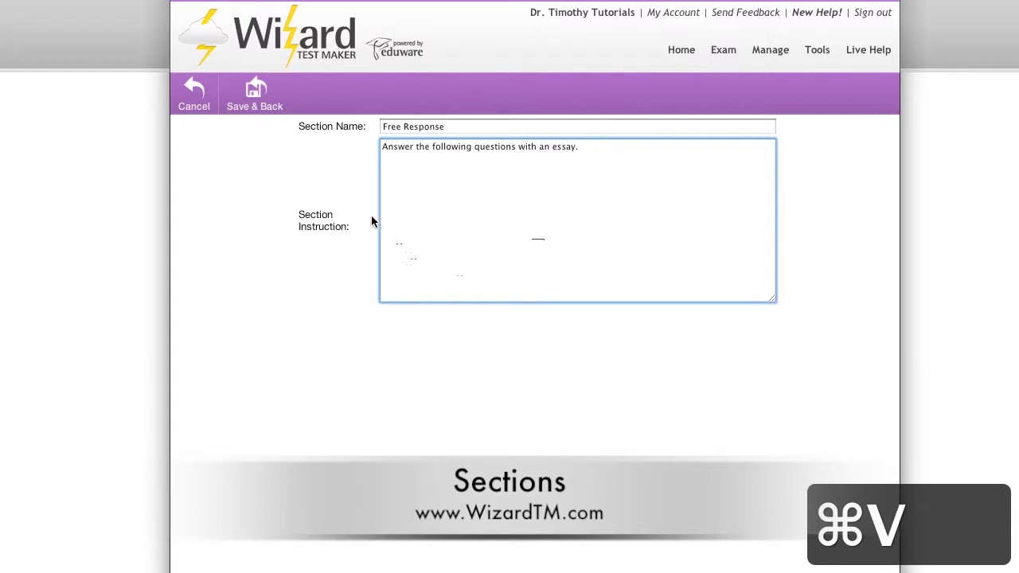
click(258, 106)
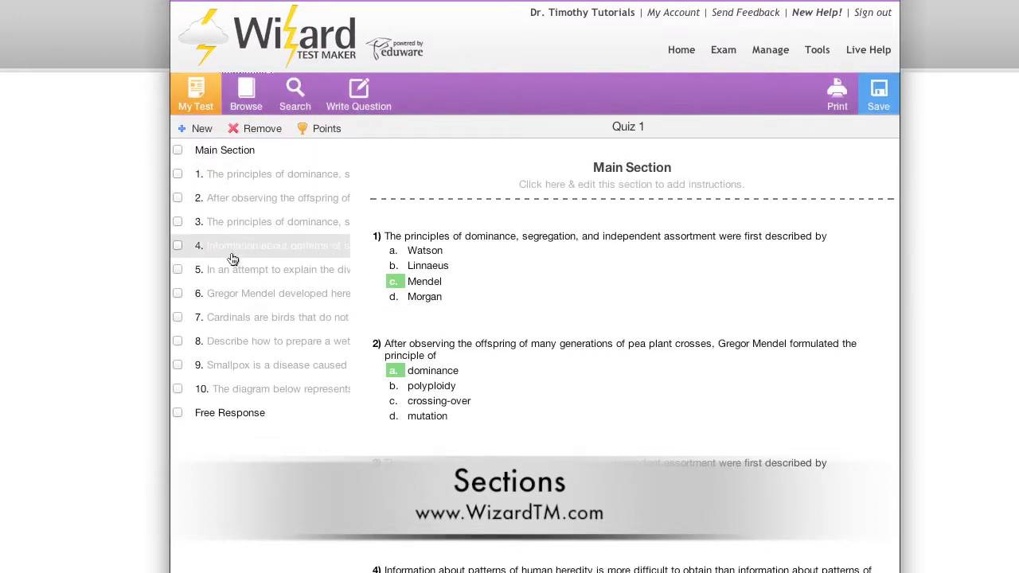
Step: Place the Free Response section right after the Gregor Mendel heredity principles question, and the organic compound diagram question ahead of the smallpox question
click(264, 414)
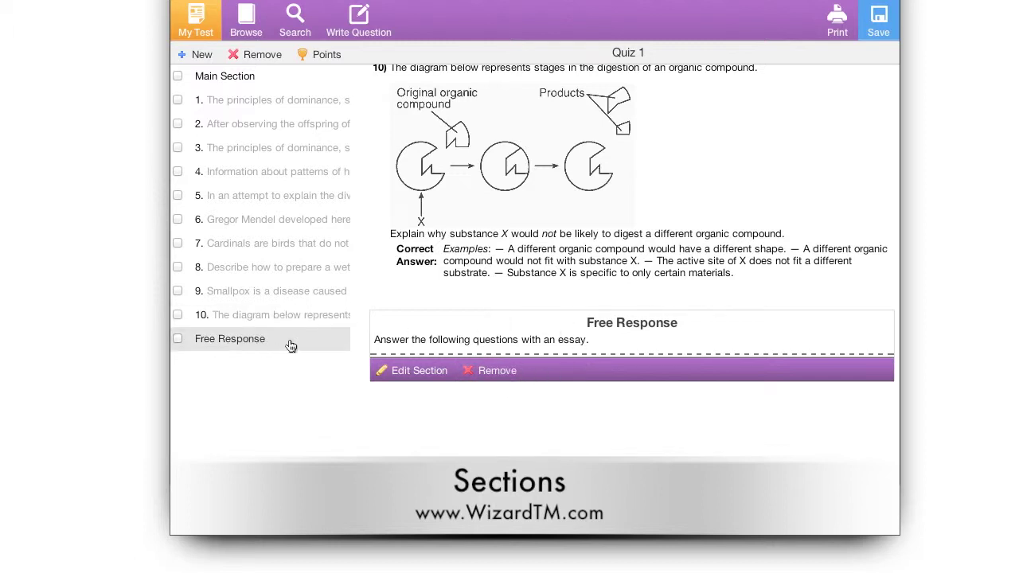
drag(291, 344, 280, 215)
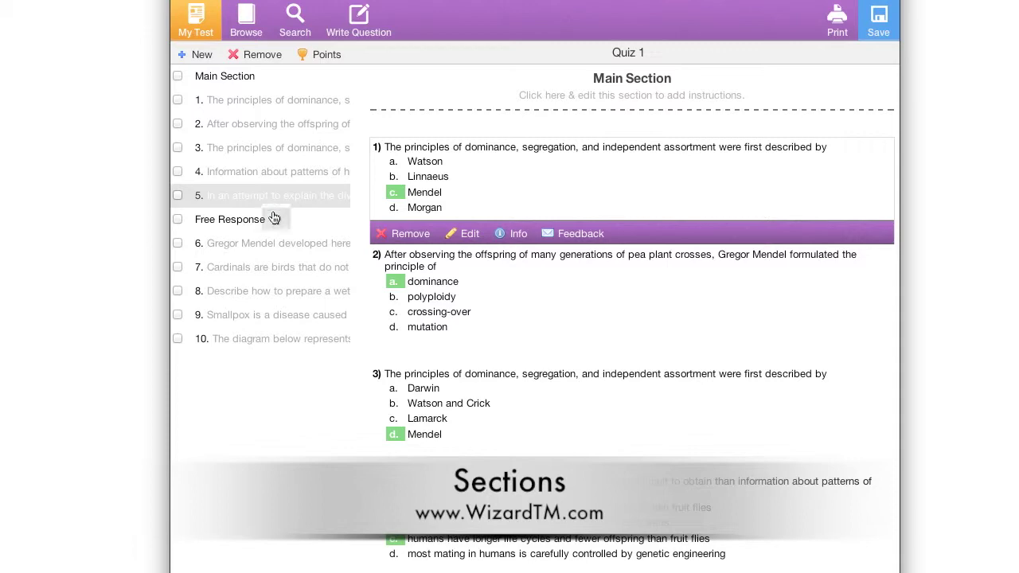
click(269, 231)
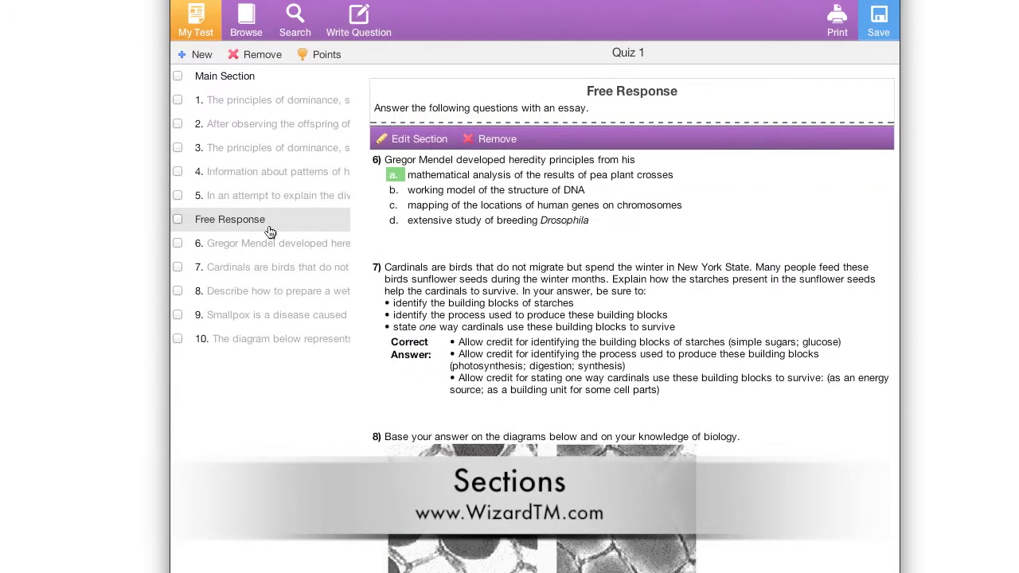
drag(266, 229, 250, 246)
click(250, 247)
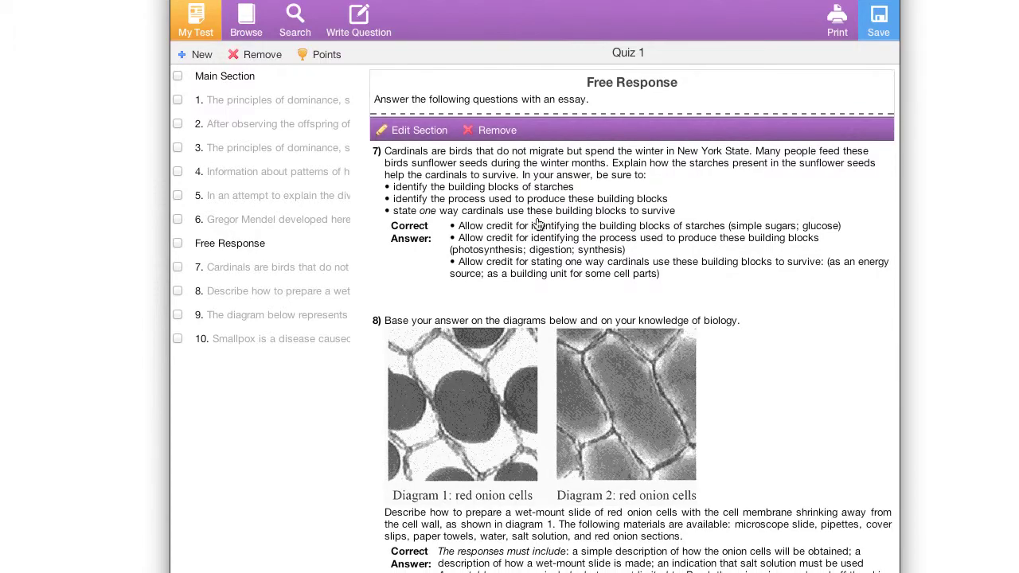
Step: Remove the Main Section questions about patterns of human heredity and about Gregor Mendel's heredity principles from the test
scroll(537, 231, down, 3)
scroll(537, 232, down, 5)
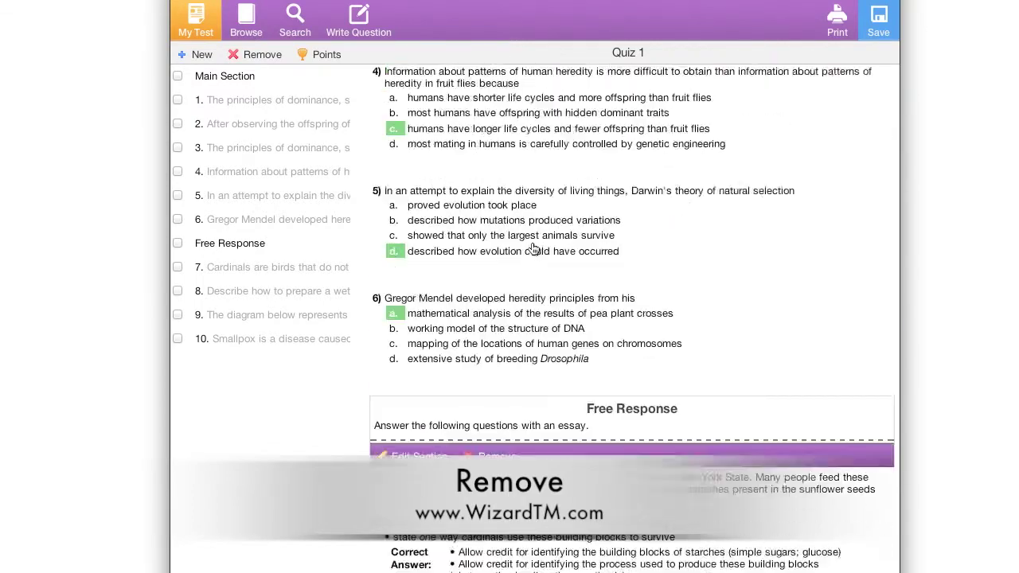
scroll(533, 250, up, 10)
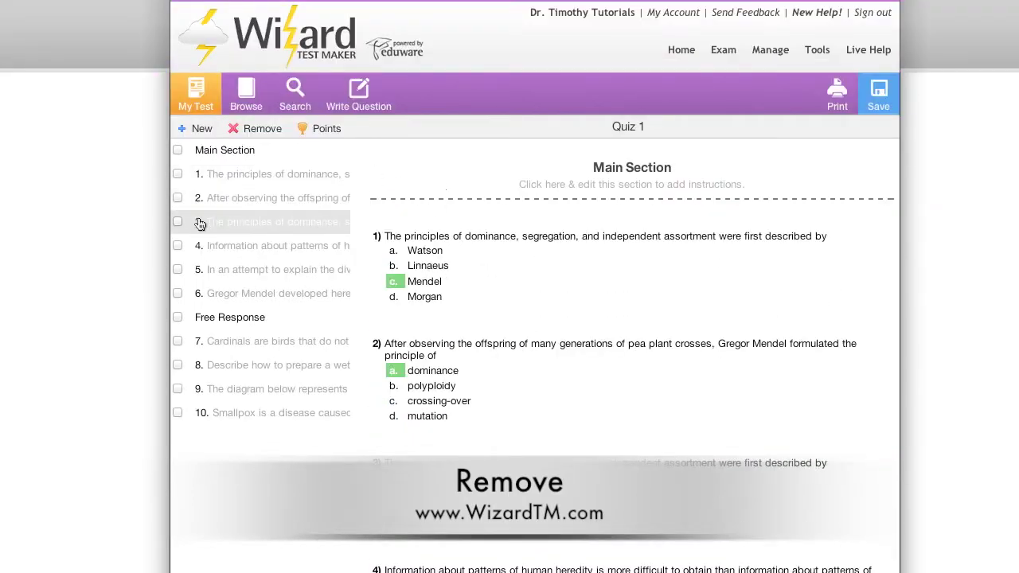
click(178, 270)
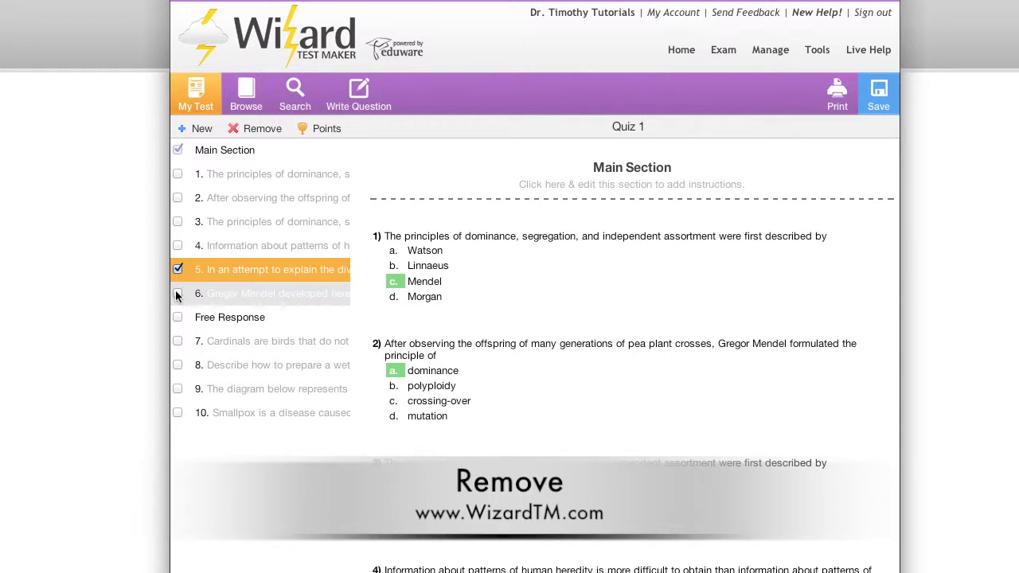
click(177, 294)
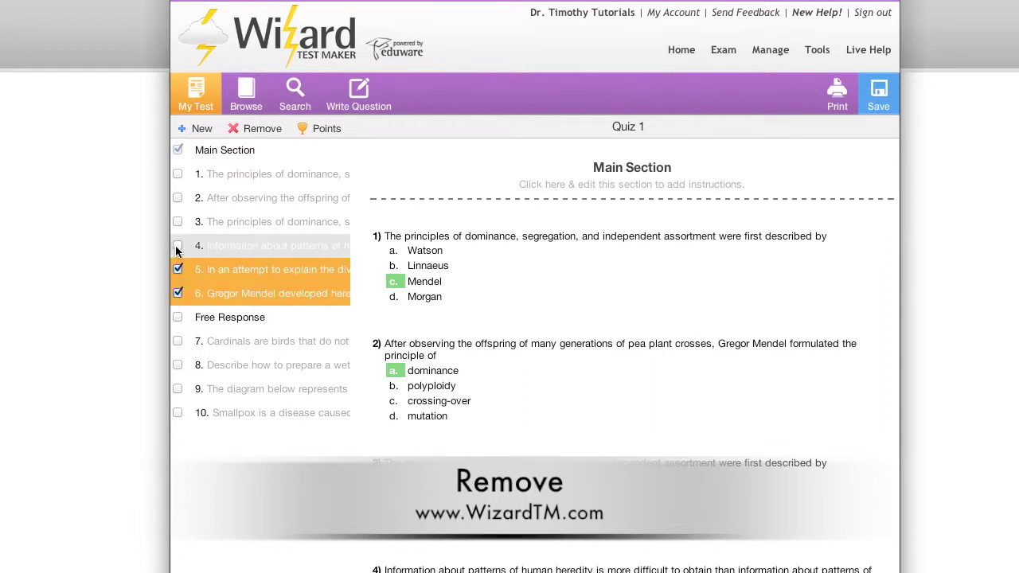
click(178, 246)
click(178, 270)
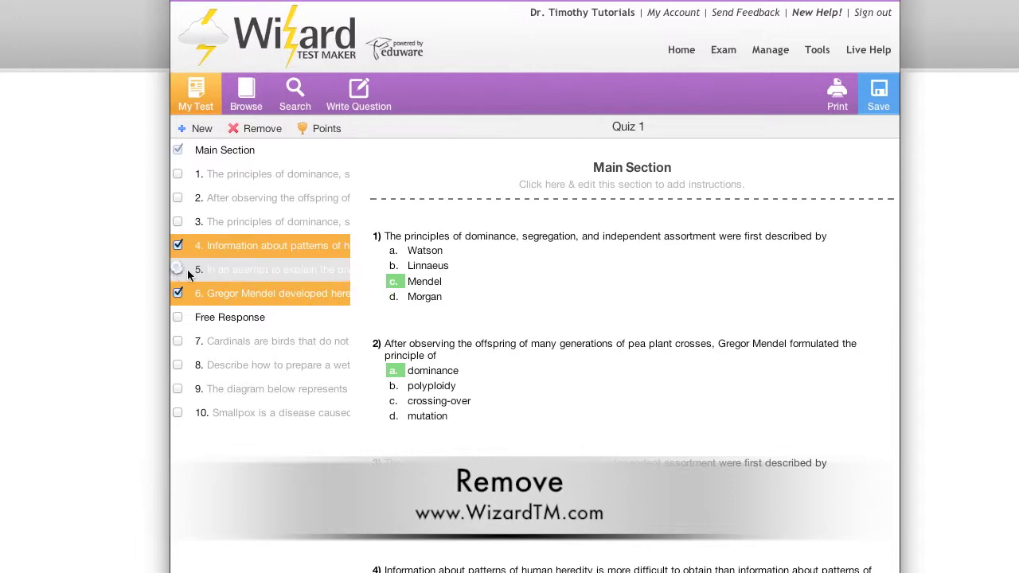
click(255, 134)
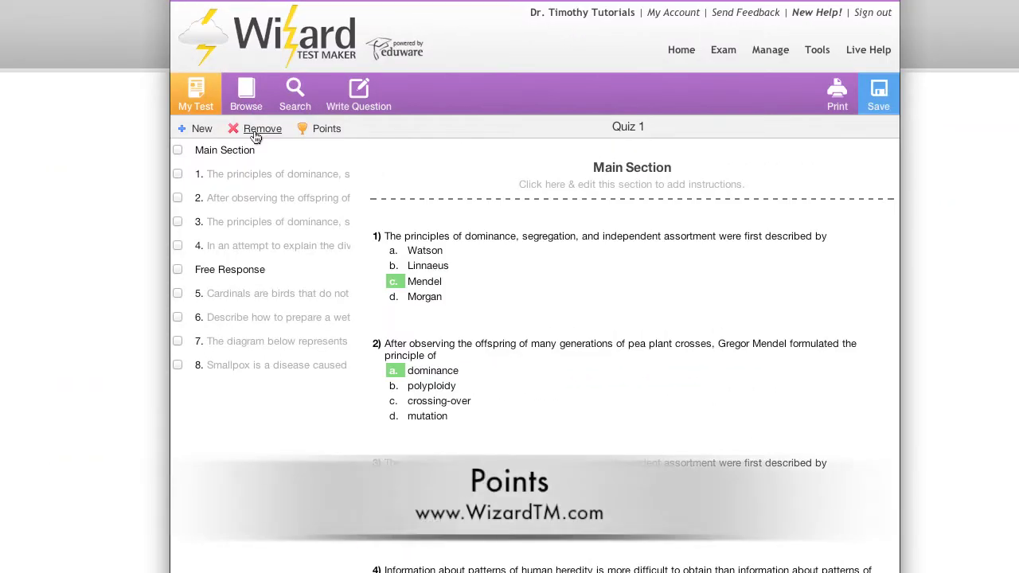
Step: Show the point values, and set the test's total points to 60 and the Main Section to 15
click(323, 134)
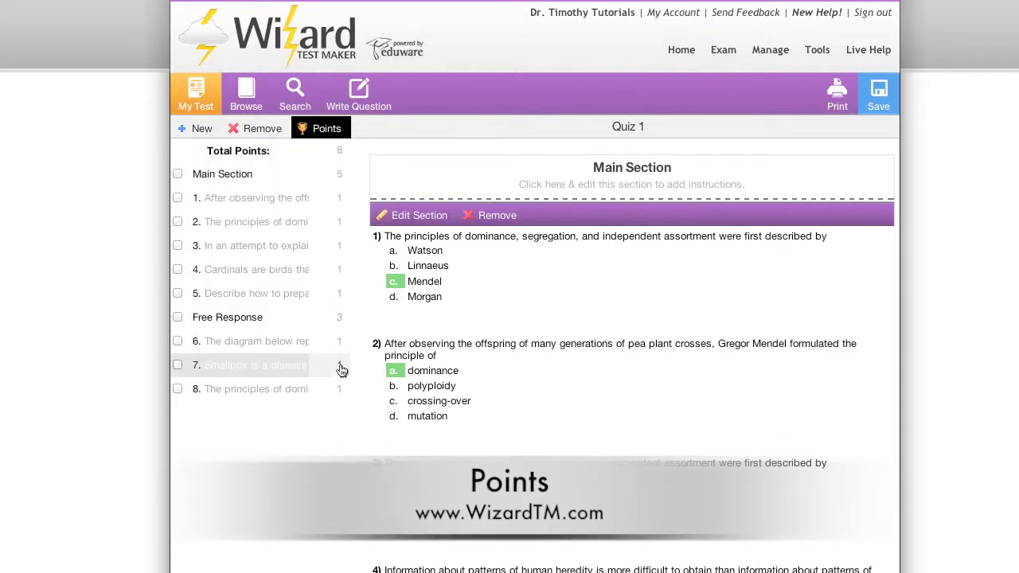
click(337, 155)
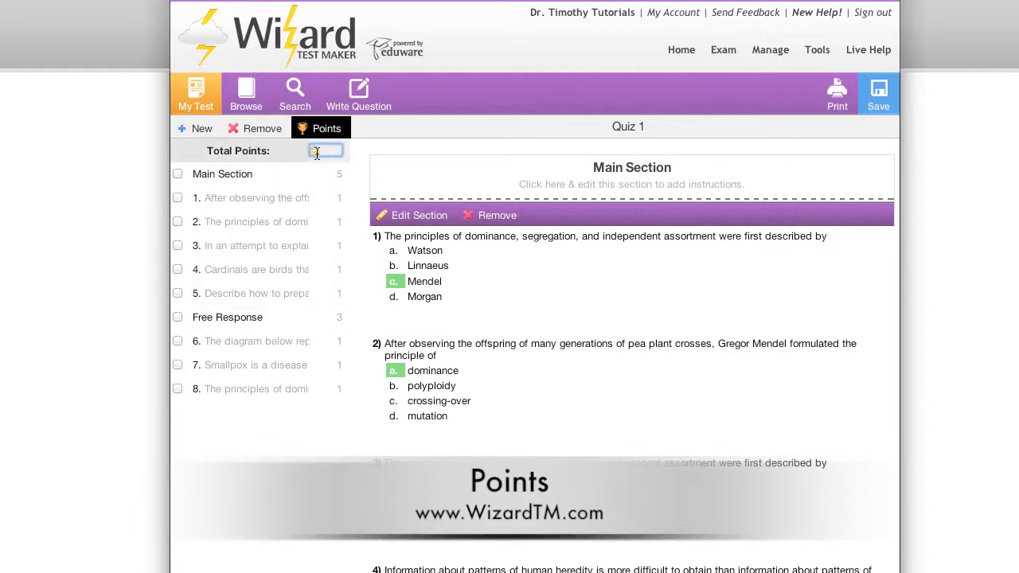
text(60)
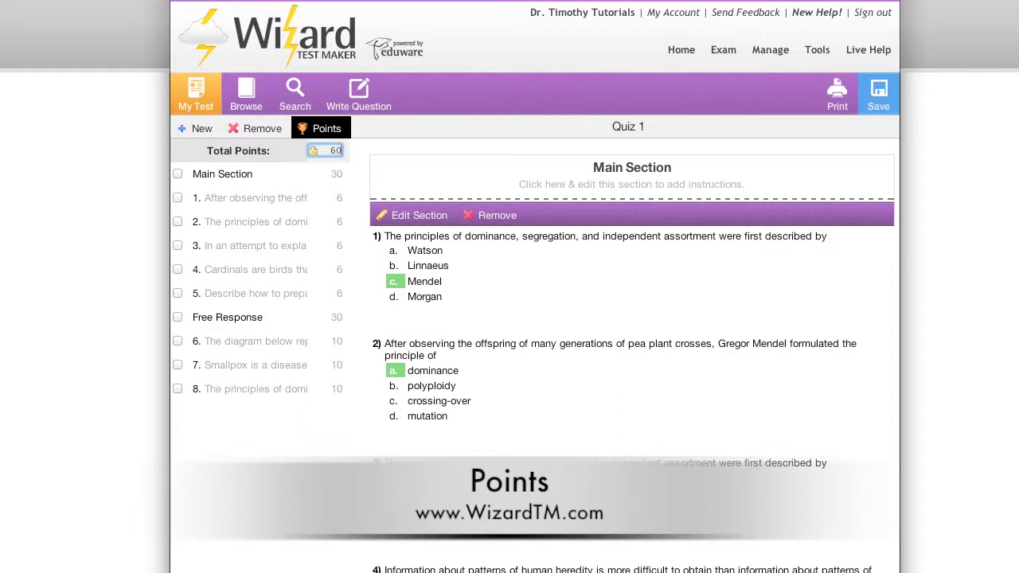
click(334, 176)
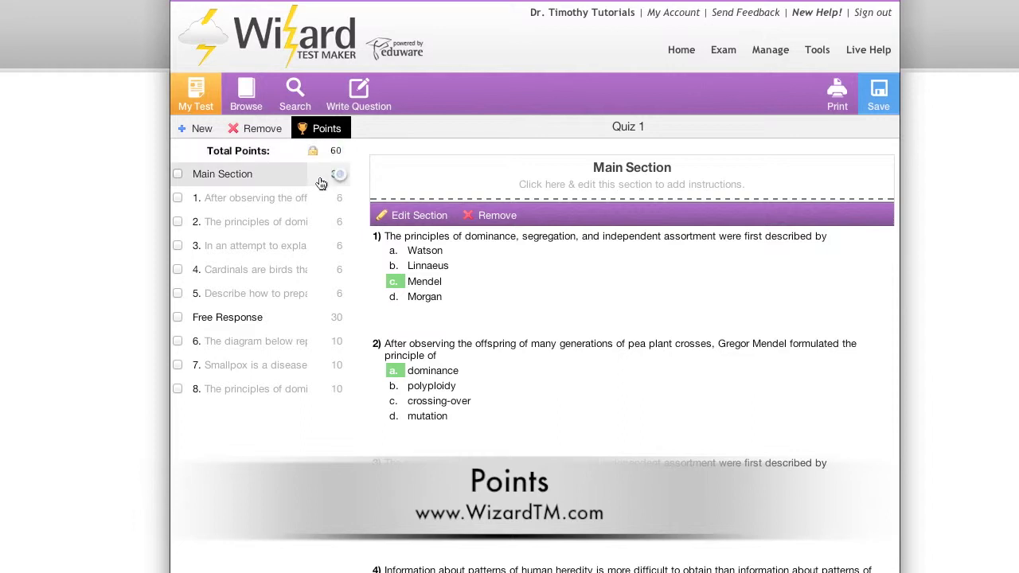
key(BackSpace)
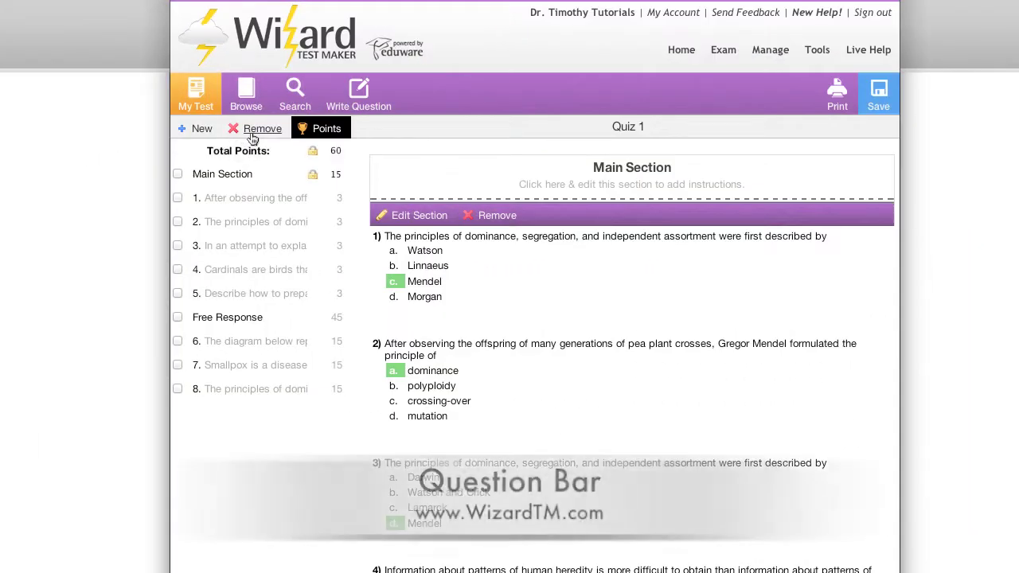
Step: Remove the pea plant crosses question from the test using its question bar and add it back
click(492, 274)
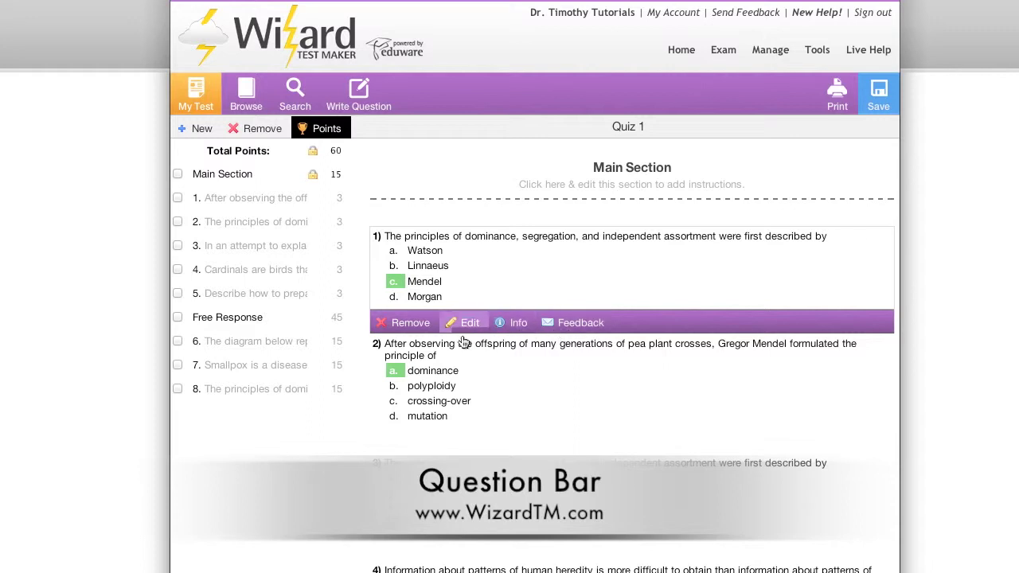
click(483, 391)
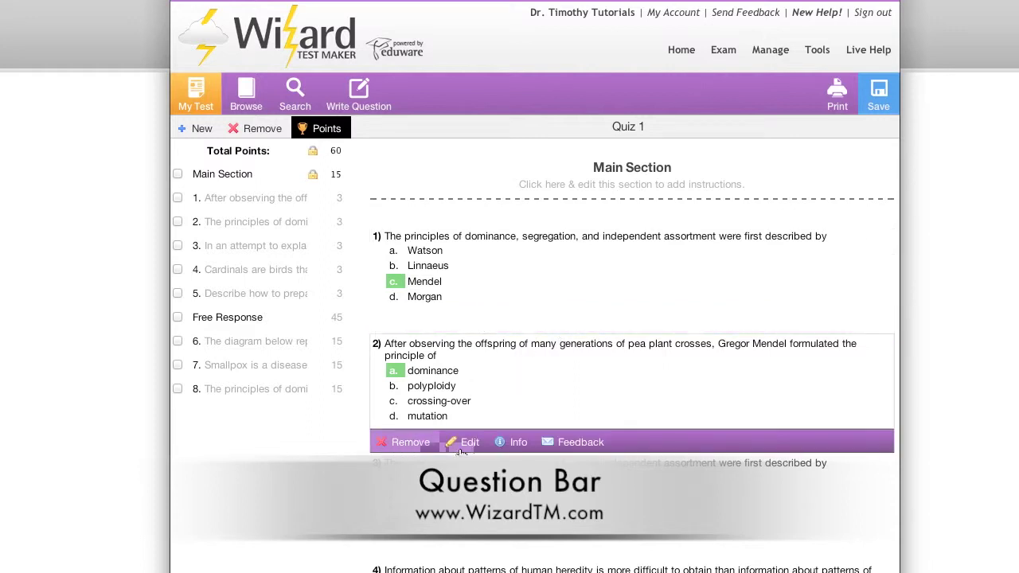
click(574, 477)
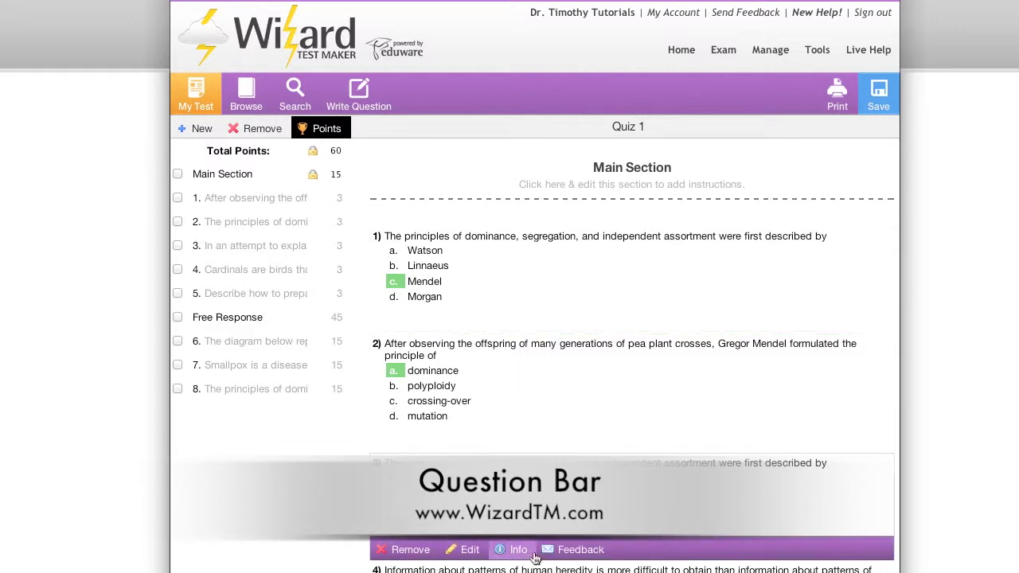
click(540, 420)
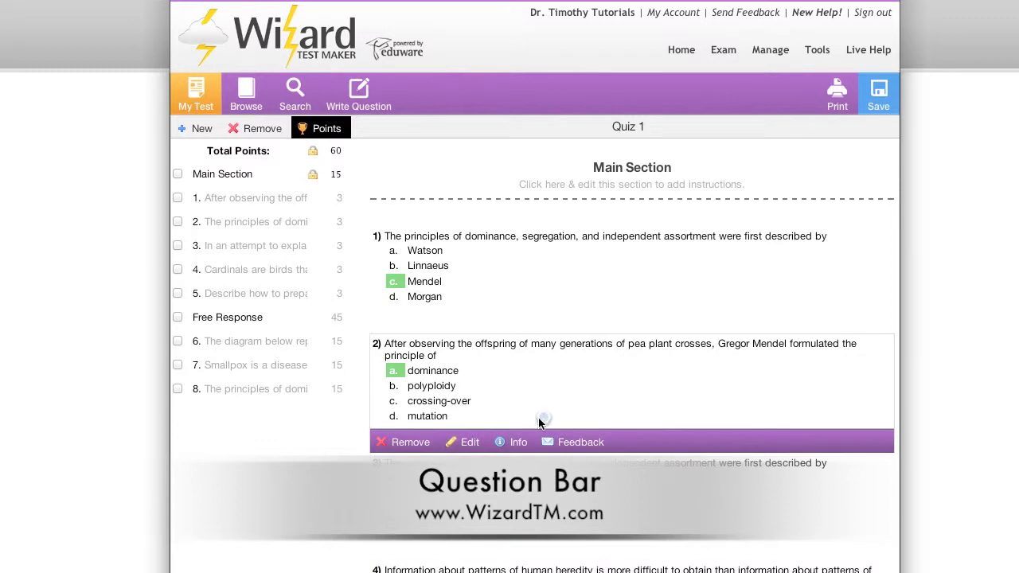
click(398, 443)
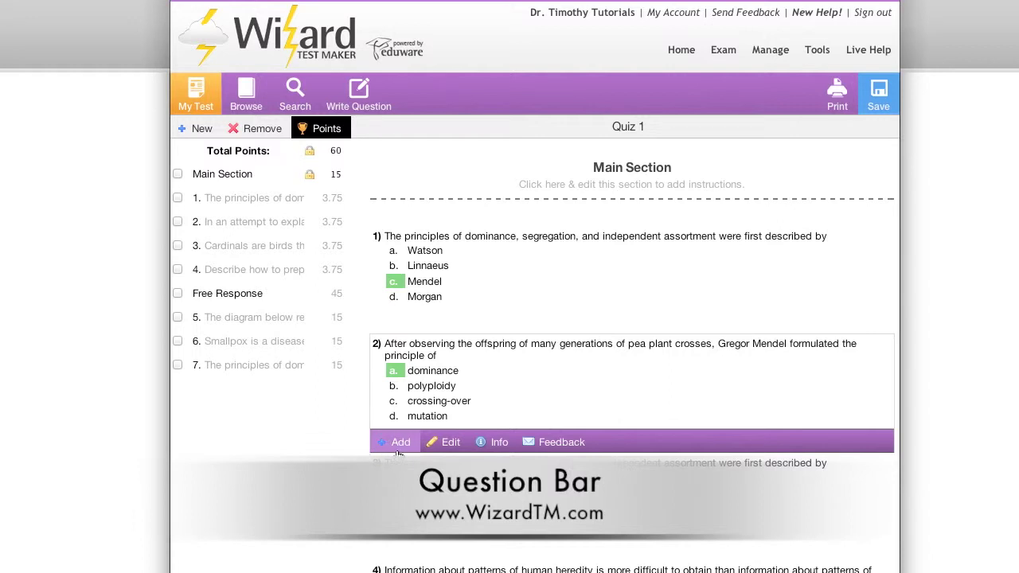
click(398, 443)
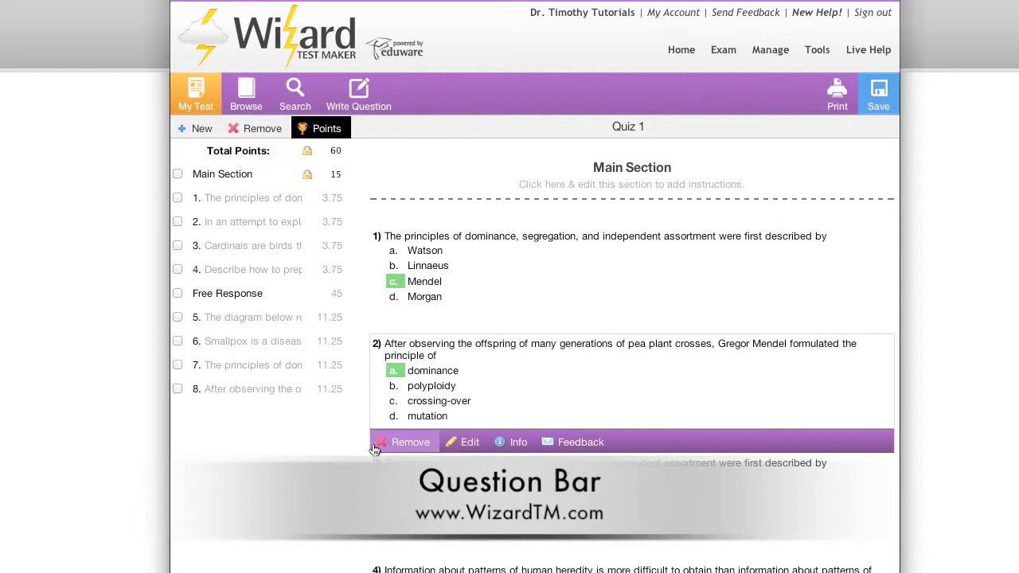
Step: Look over the pea plant crosses question's editing properties without changing them, and view its question info
click(470, 444)
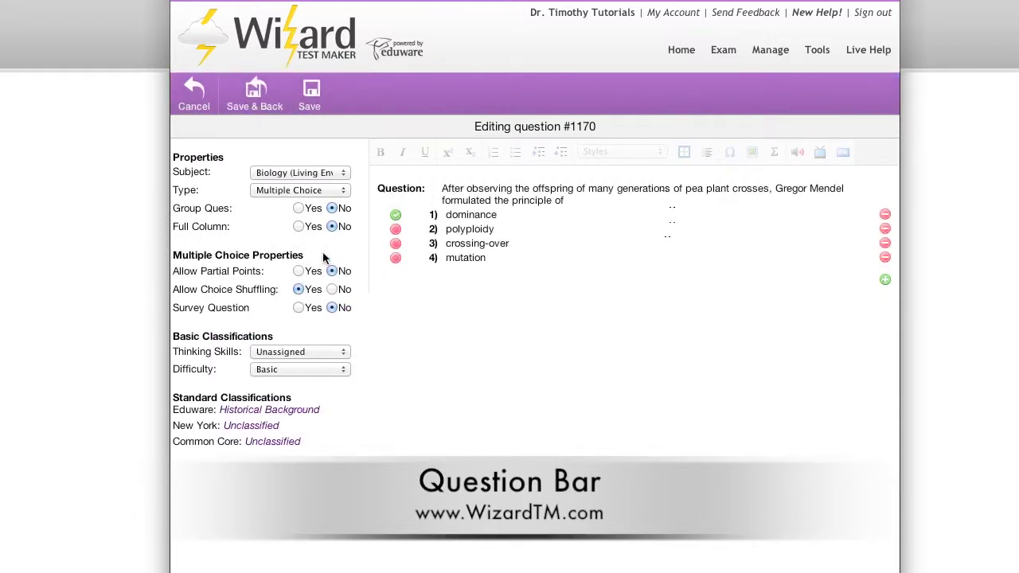
click(195, 95)
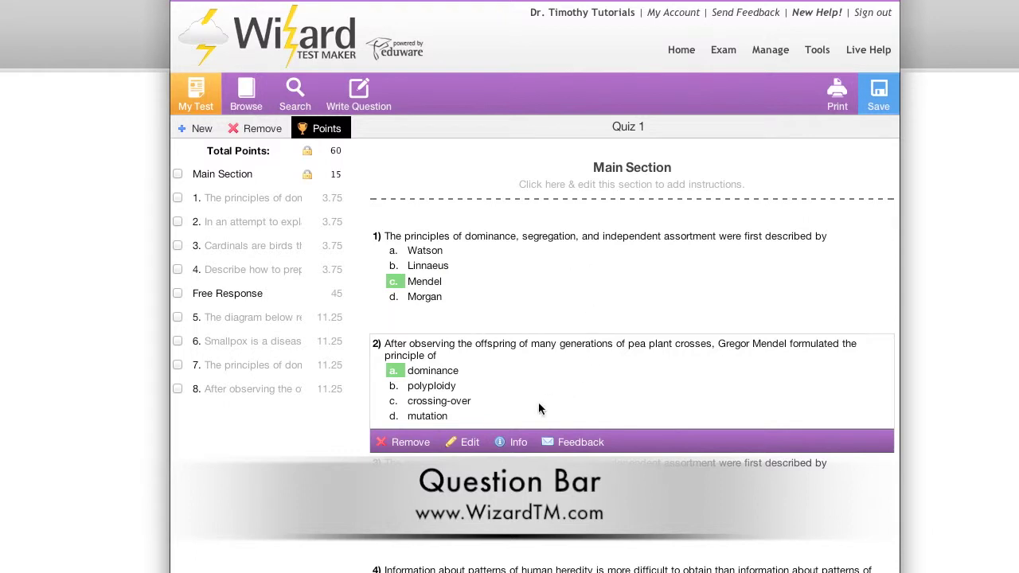
click(514, 445)
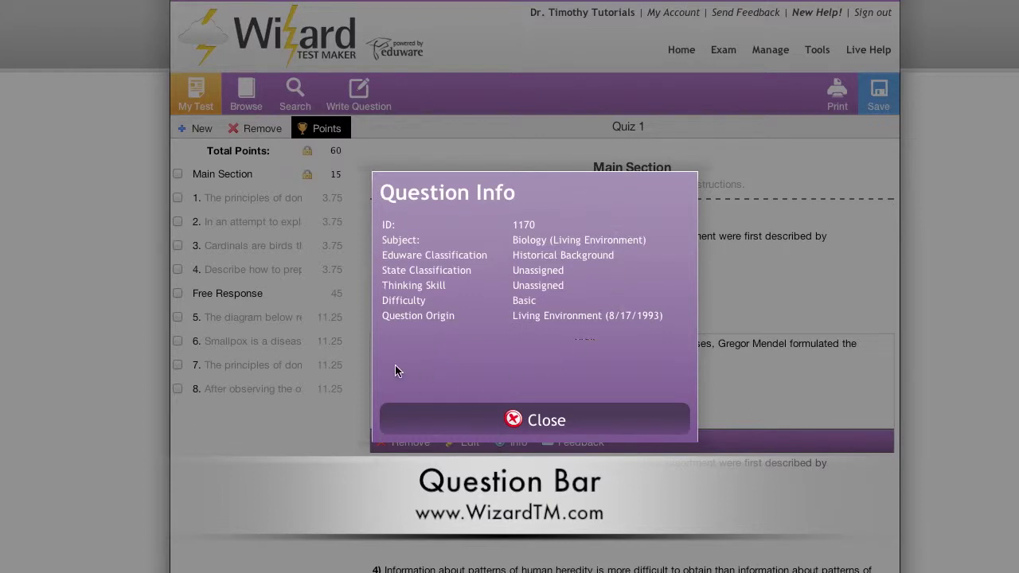
click(564, 416)
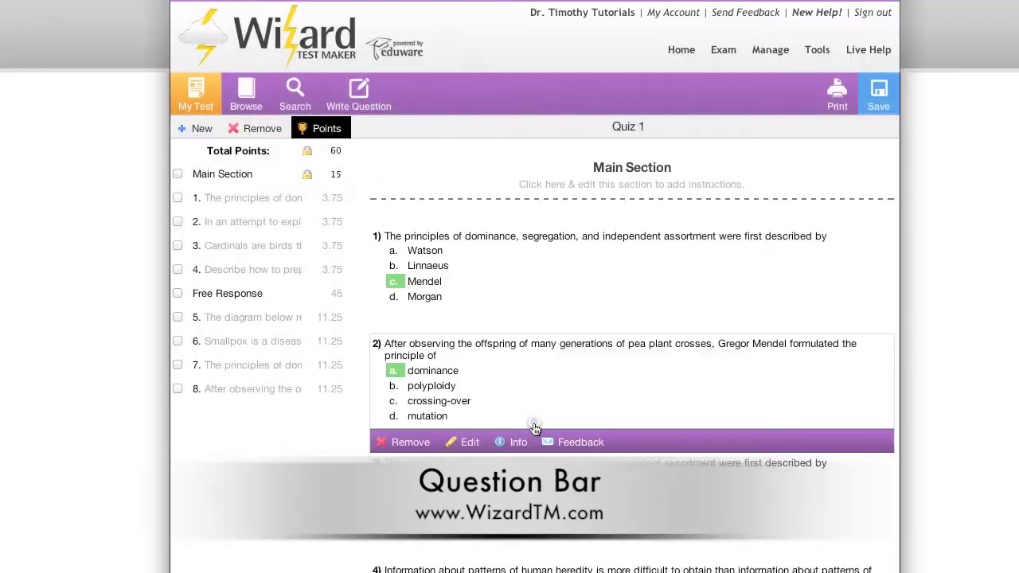
Step: Open the feedback form for the pea plant crosses question and close it without sending anything
click(593, 444)
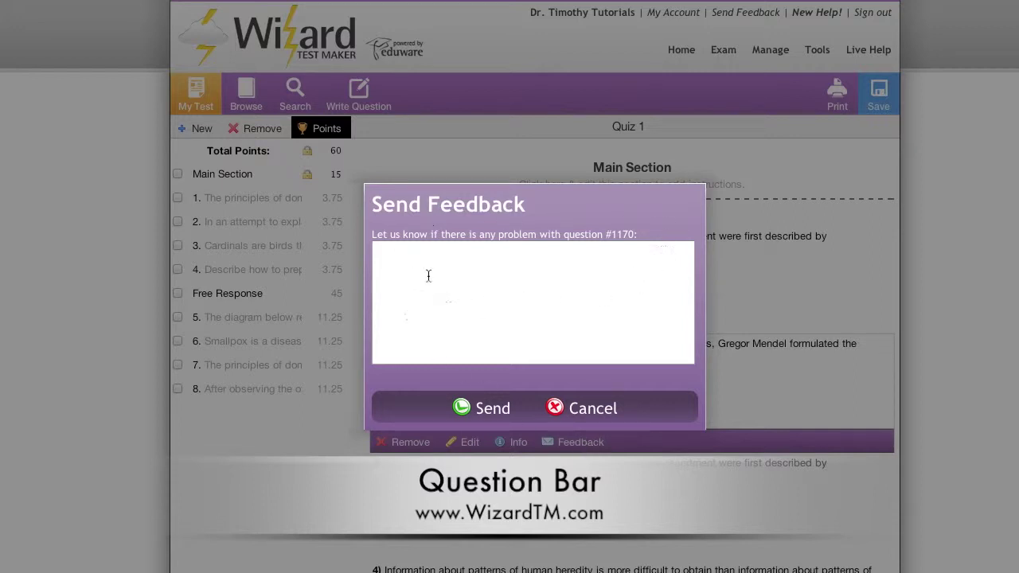
click(553, 299)
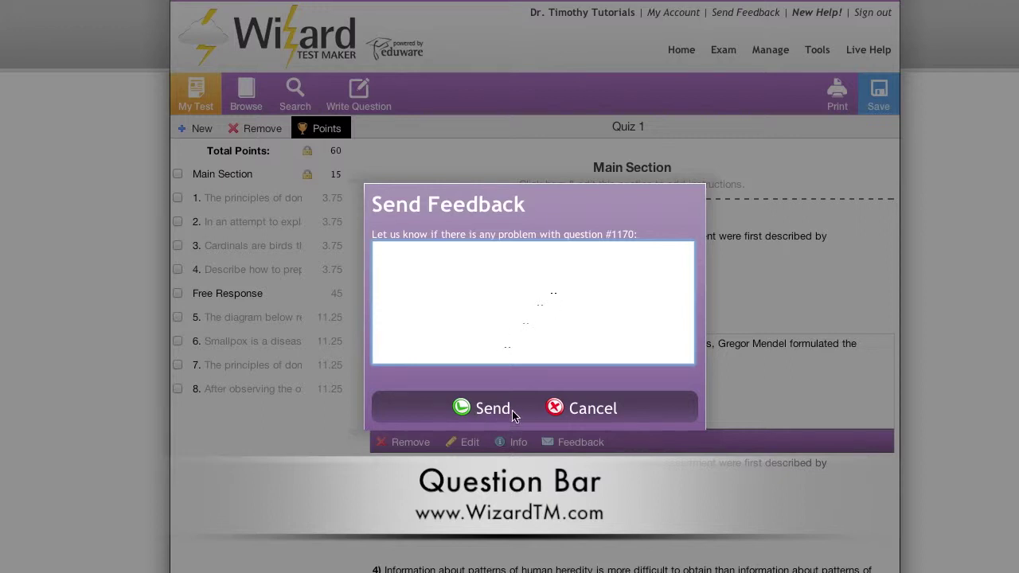
click(592, 409)
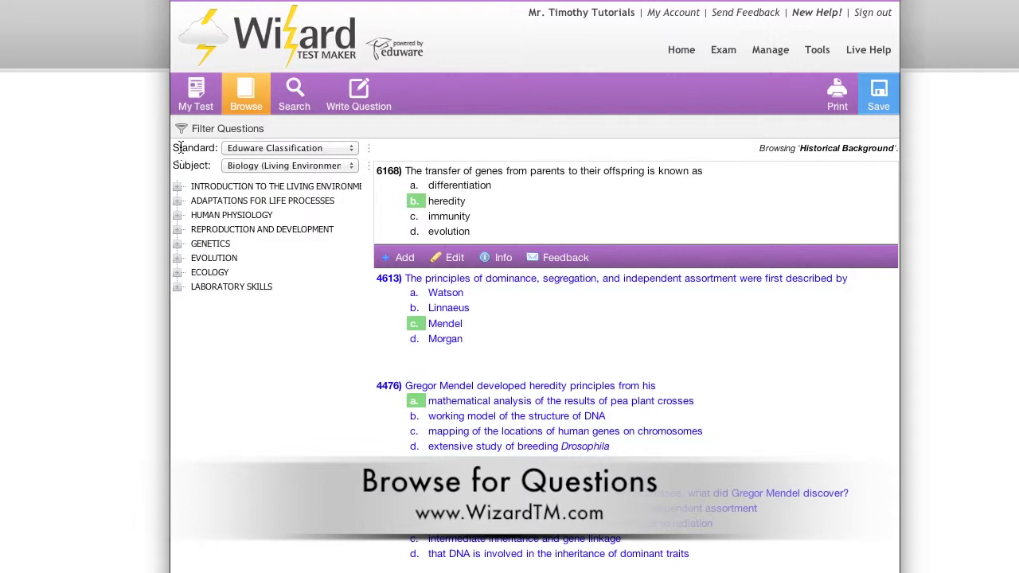
Step: Browse the Transport questions in Introduction to the Living Environment, within the Life Functions topic of Definition and Concept of Life
click(176, 187)
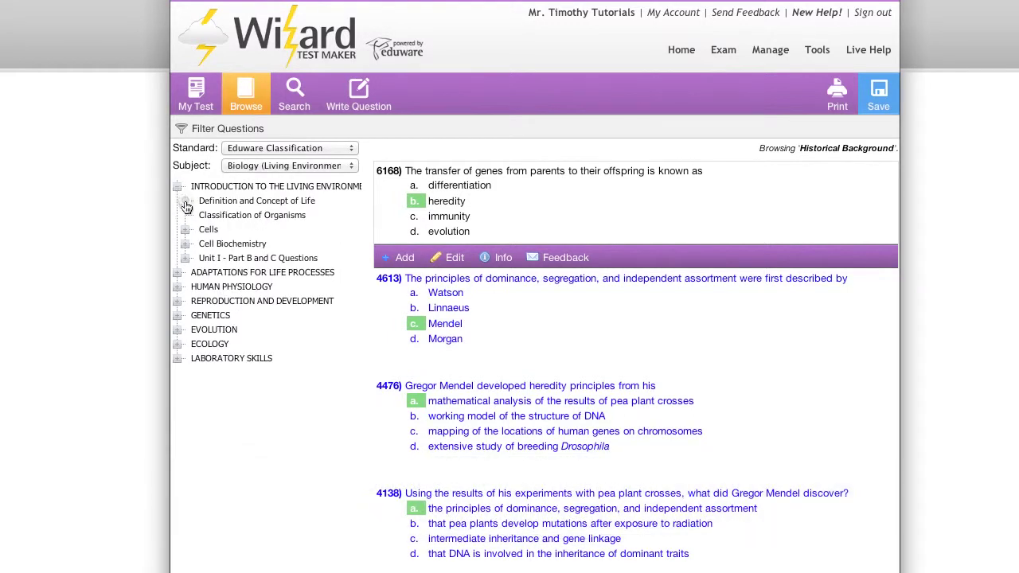
click(185, 202)
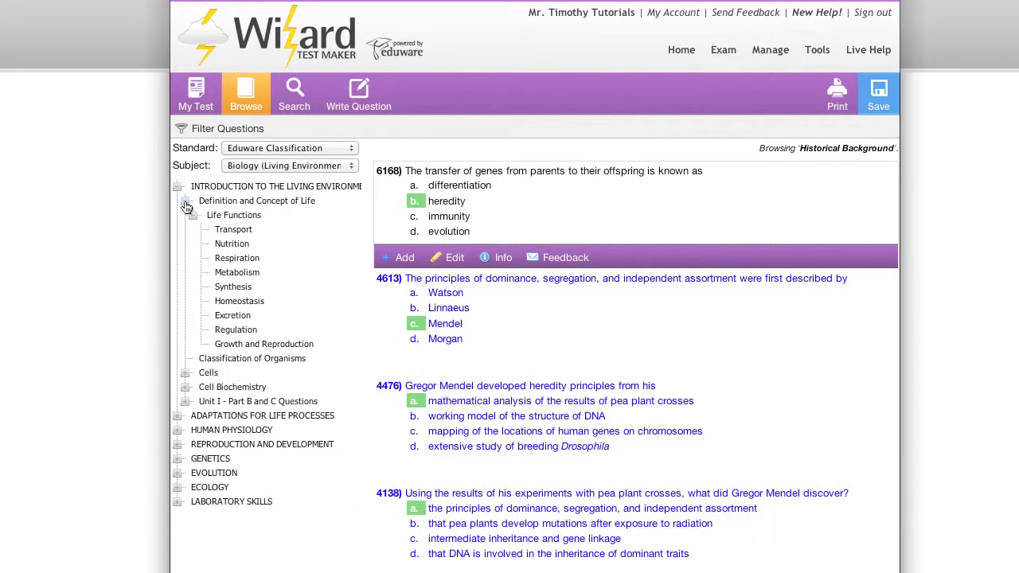
click(223, 231)
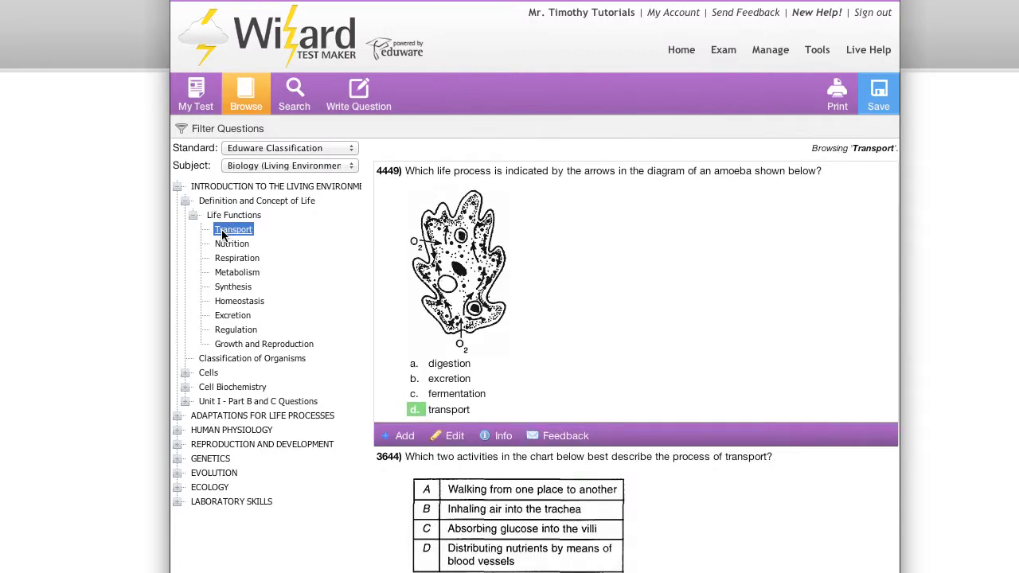
Step: Add question 3644, about which two activities describe the process of transport, to the test and remove it again
scroll(481, 438, down, 5)
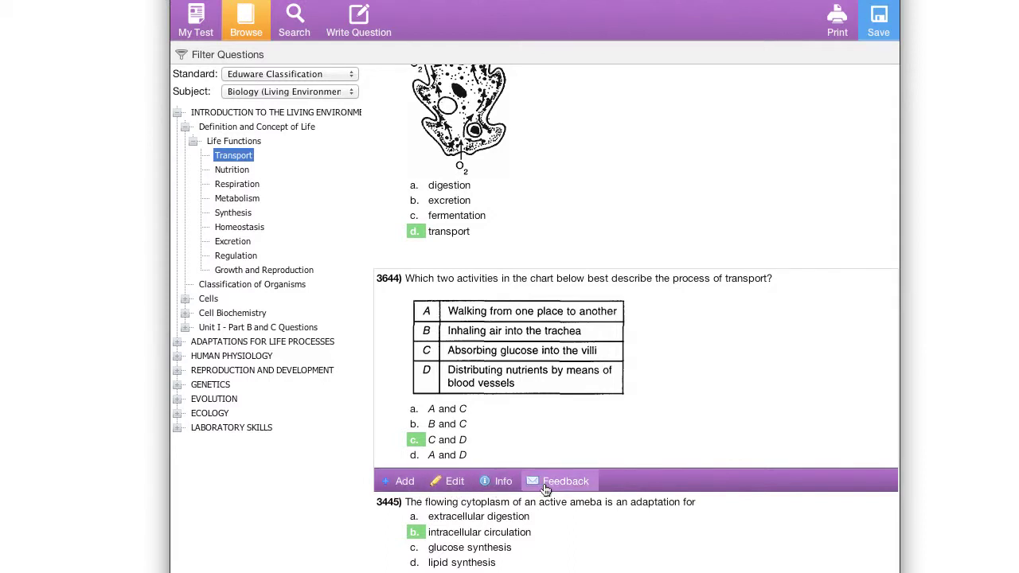
click(389, 481)
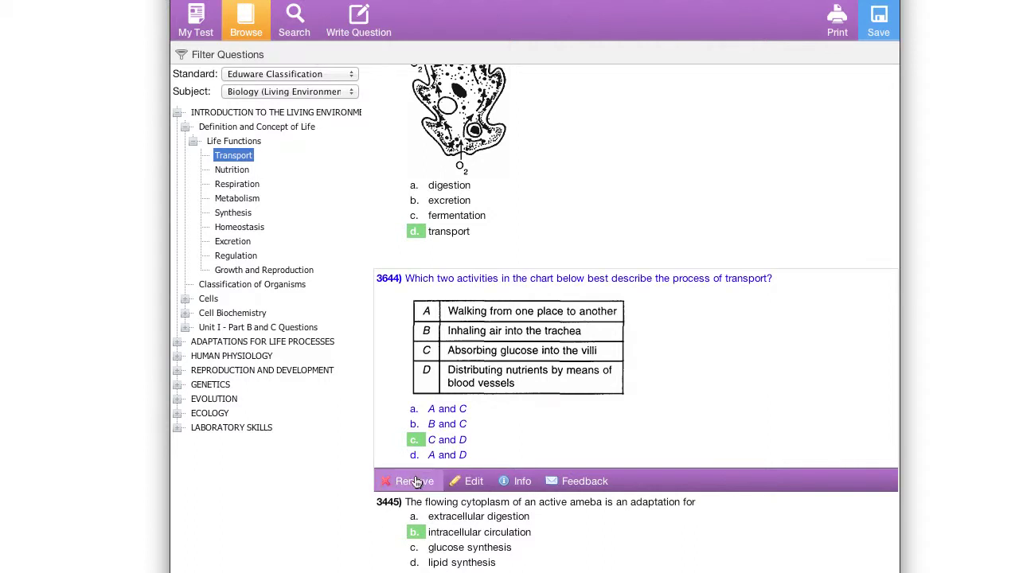
click(416, 481)
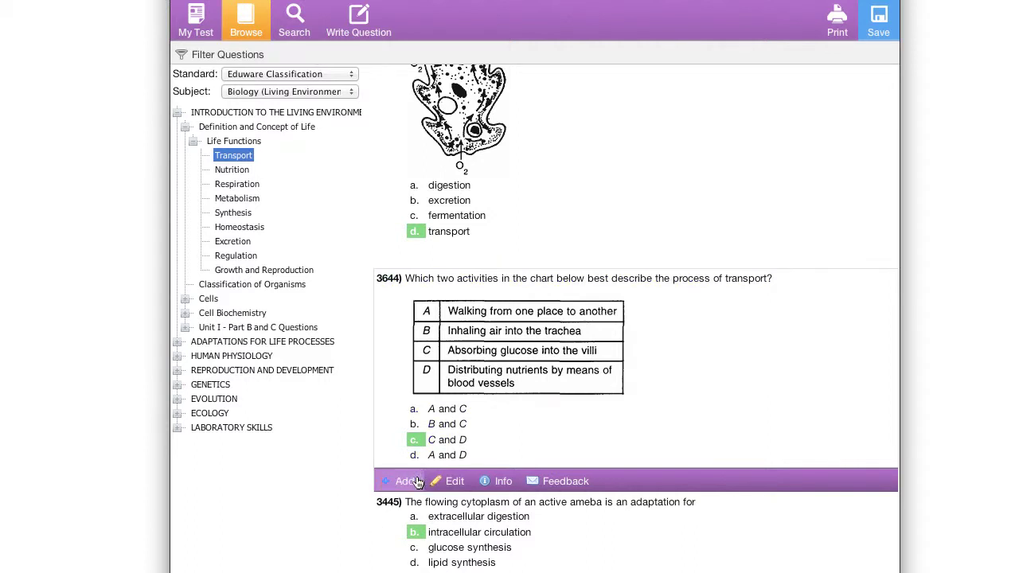
Step: Try the question type choices in the question filter, and save the filter with All selected
scroll(475, 436, up, 2)
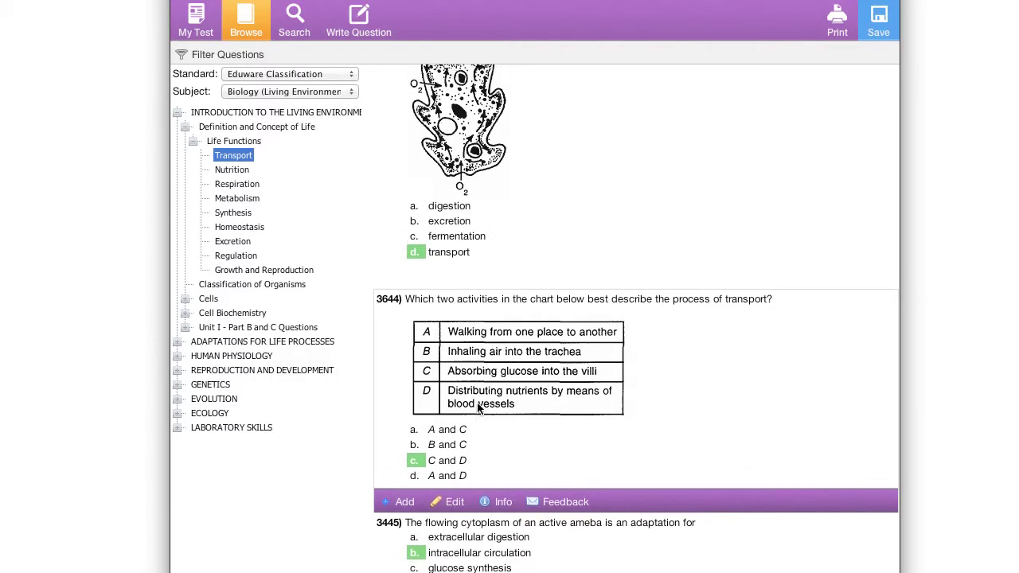
scroll(479, 404, up, 4)
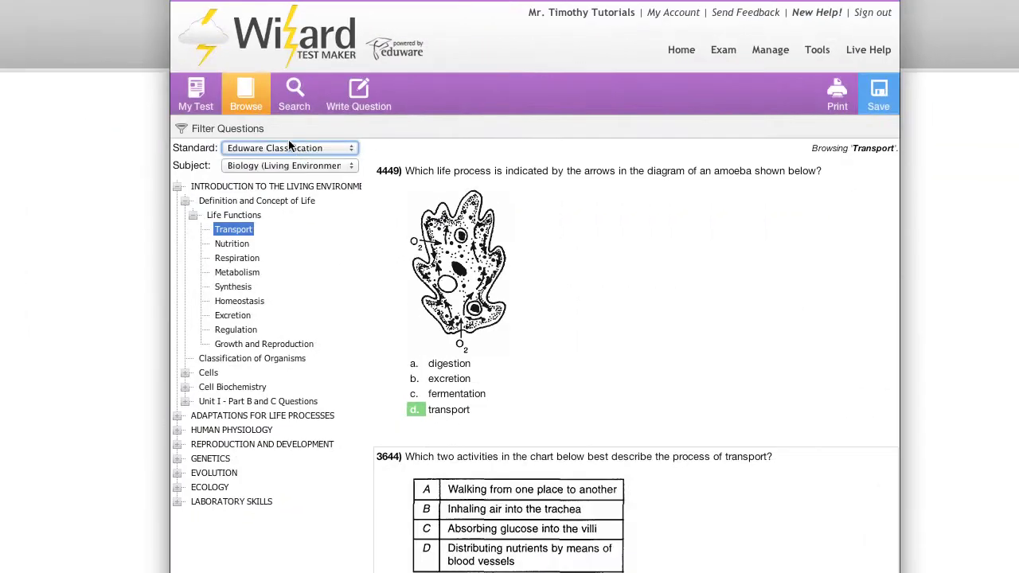
click(221, 130)
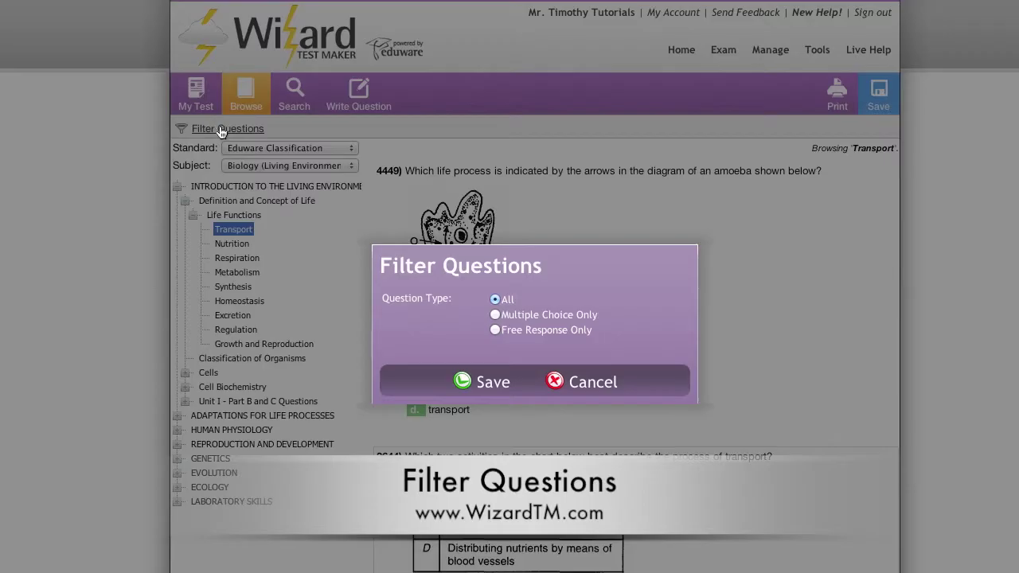
click(495, 315)
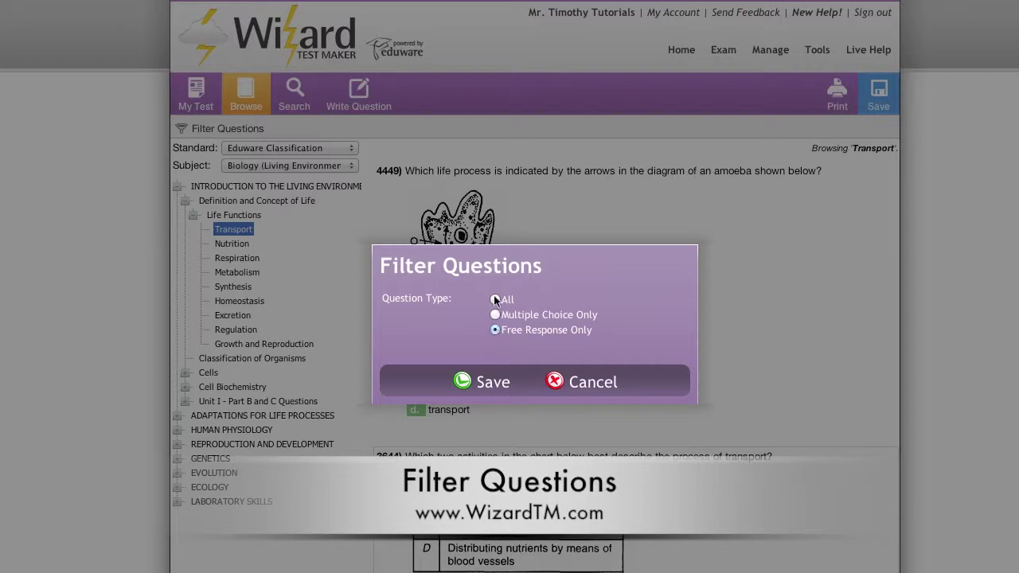
click(495, 299)
click(492, 384)
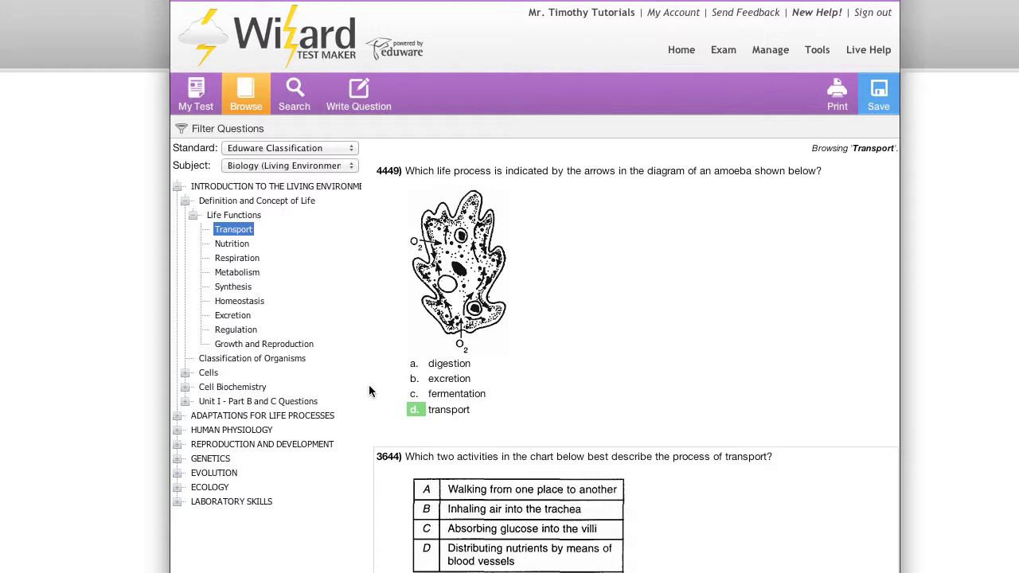
Step: Search the questions for Wizard ID 6466 and check the available question types, keeping All Question Types
click(292, 102)
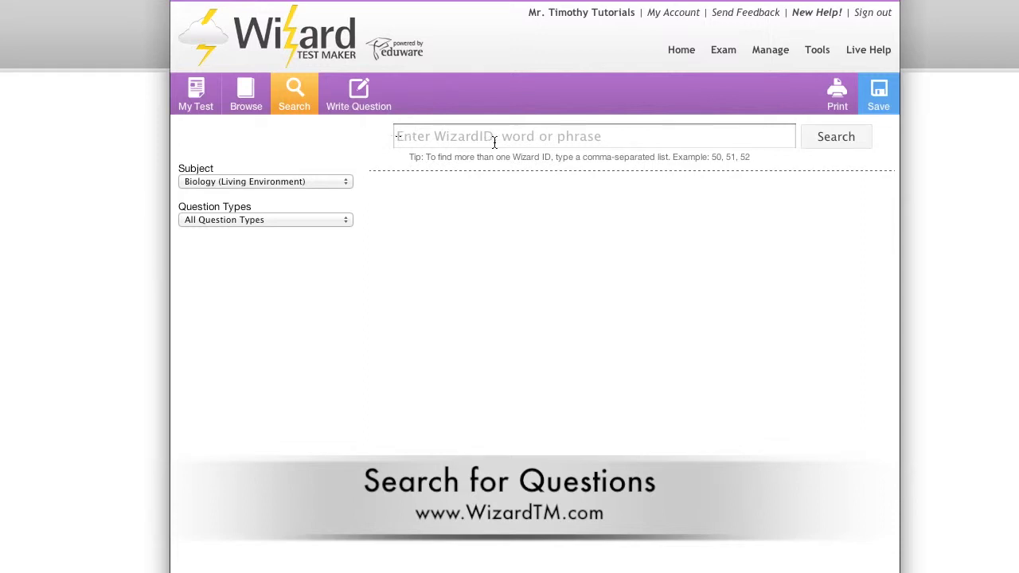
click(621, 141)
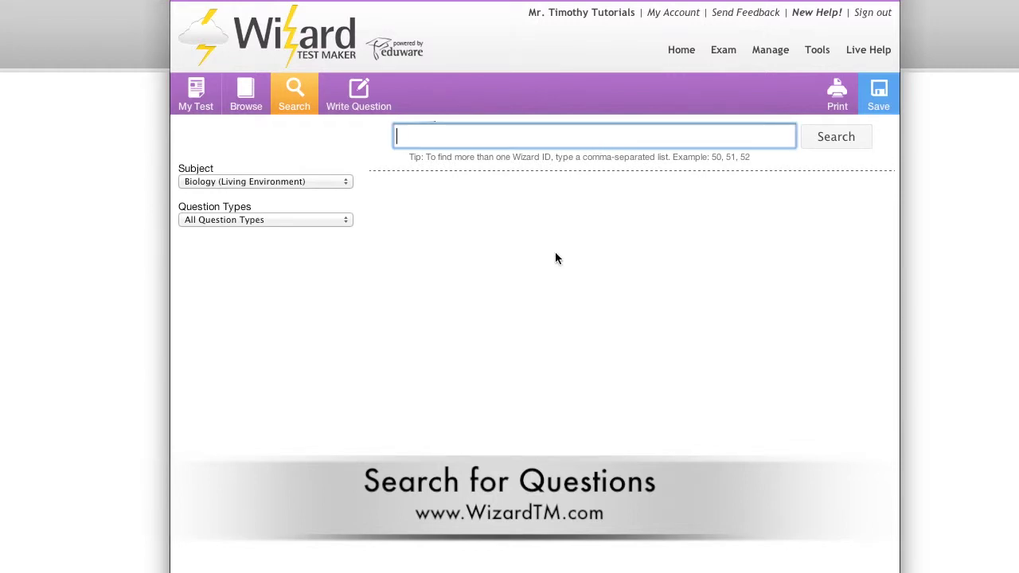
text(6466)
key(Return)
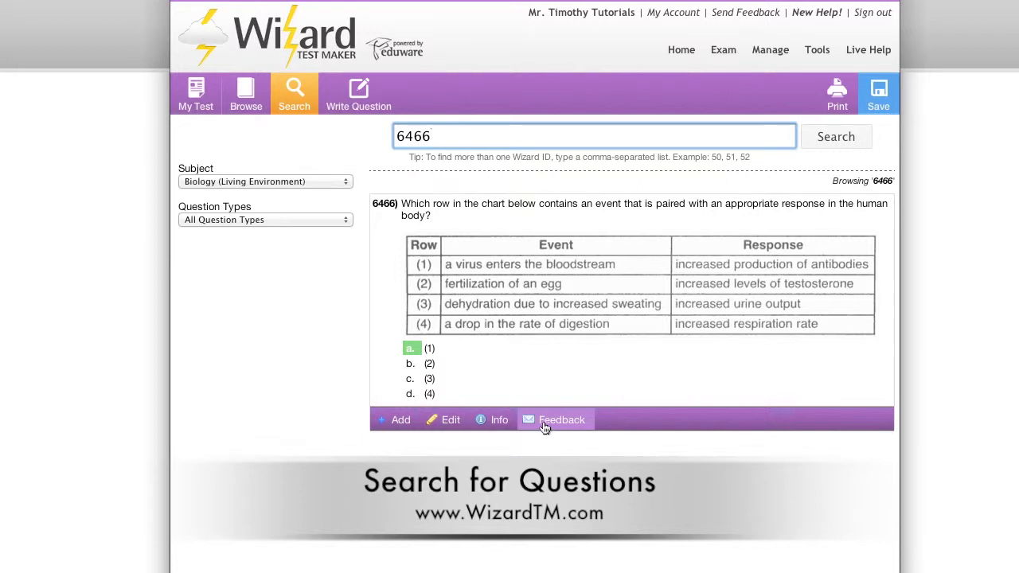
key(shift+Tab)
click(345, 220)
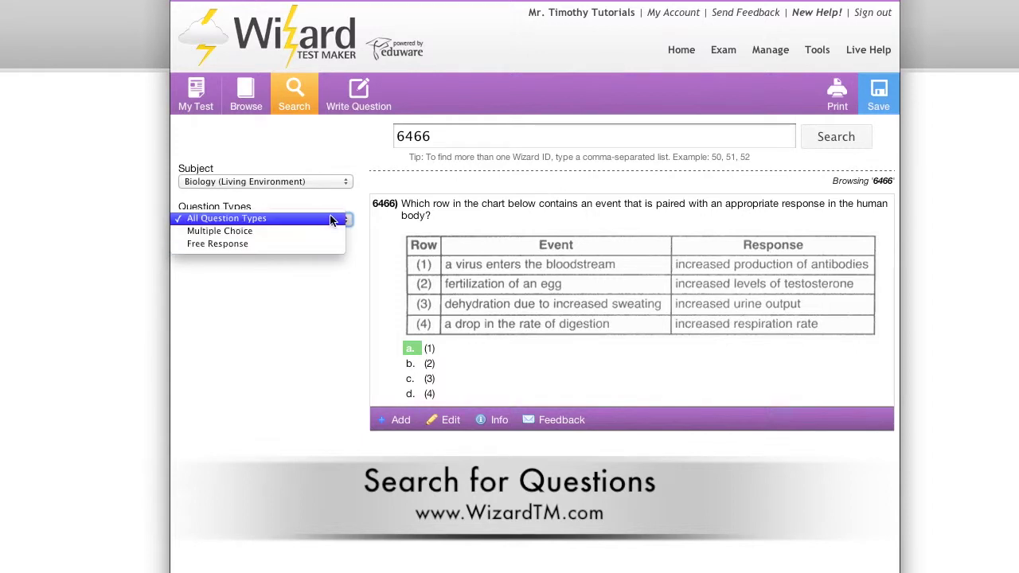
click(329, 220)
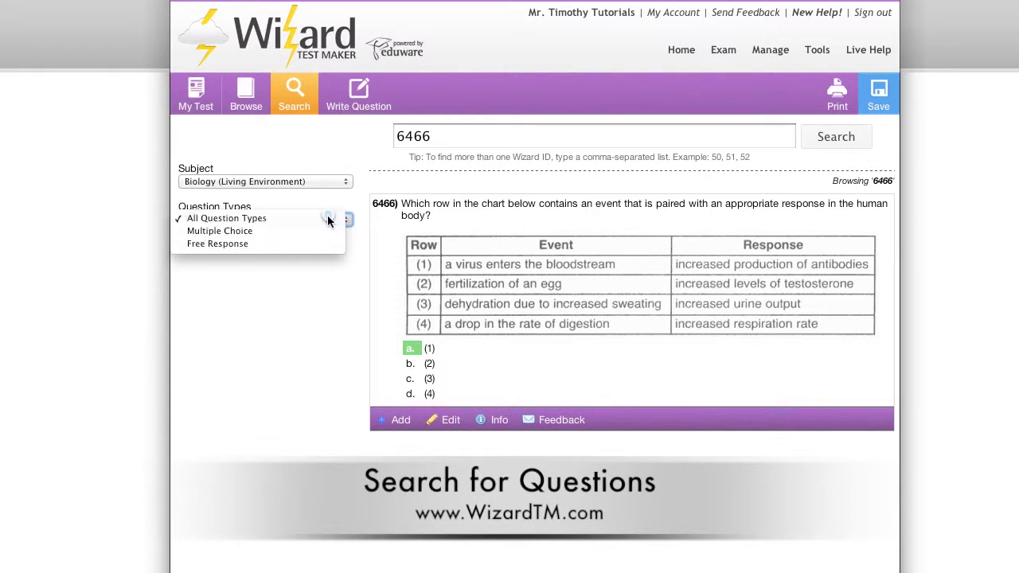
Step: Replace the search term with "darwin", run the question search and look over the matching questions
click(443, 139)
drag(442, 139, 375, 136)
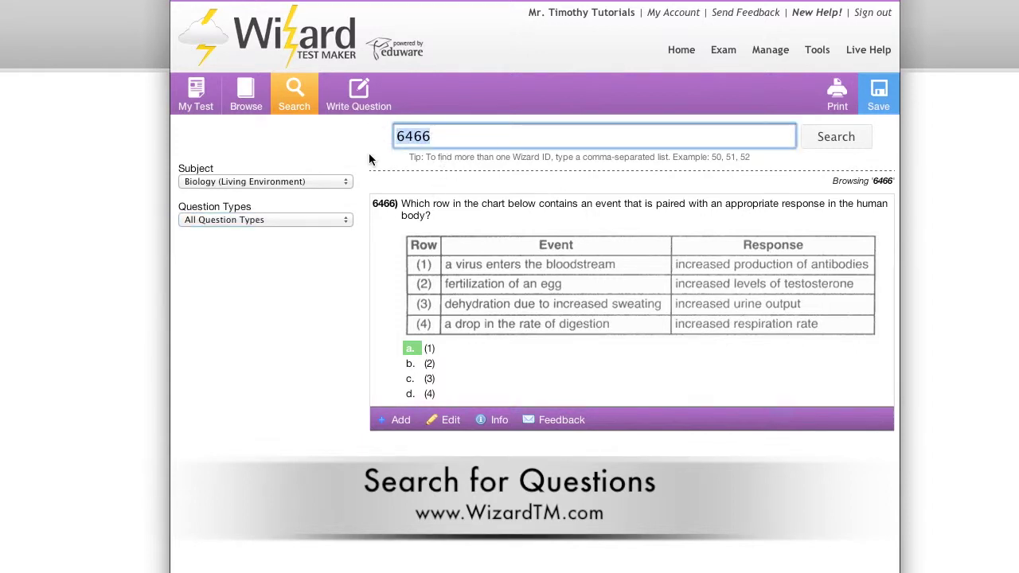
key(BackSpace)
text(darwin)
key(Return)
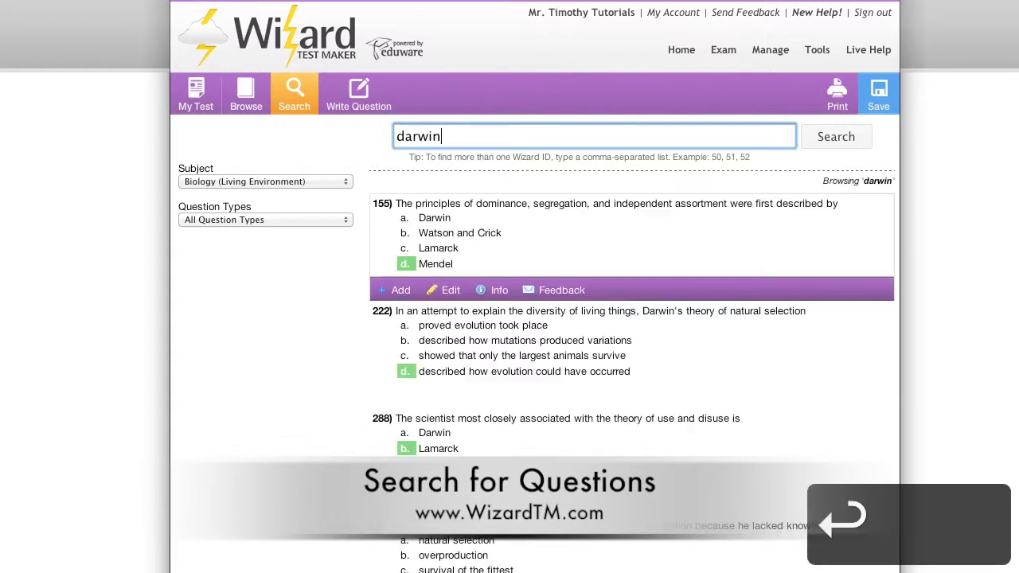
click(645, 340)
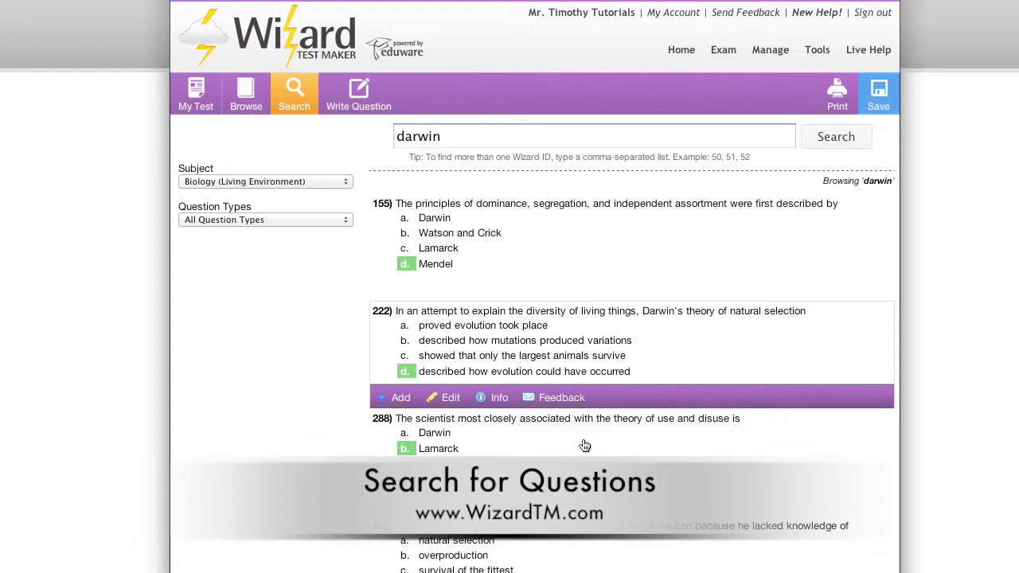
scroll(557, 547, down, 1)
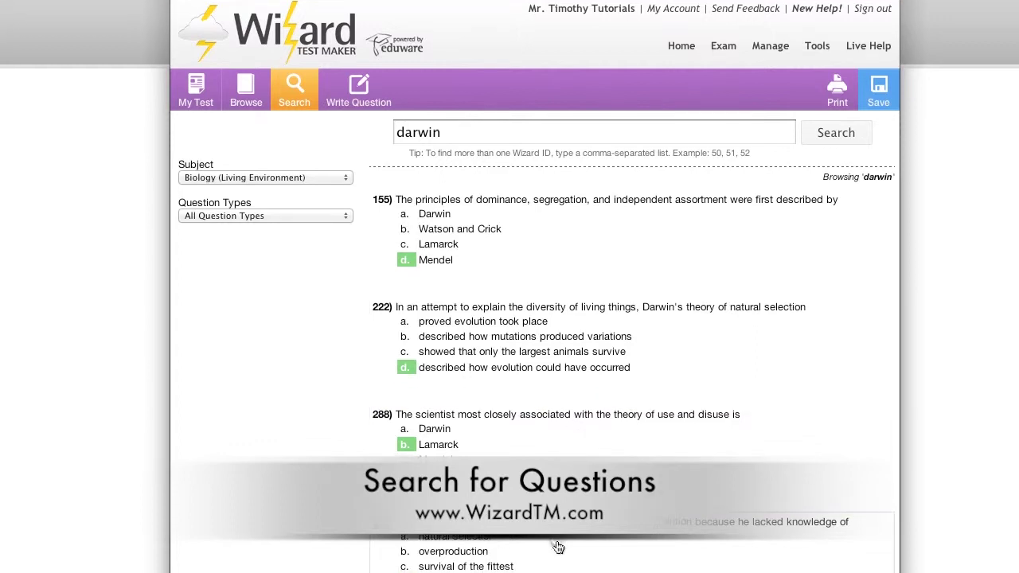
scroll(557, 547, down, 1)
scroll(557, 547, up, 1)
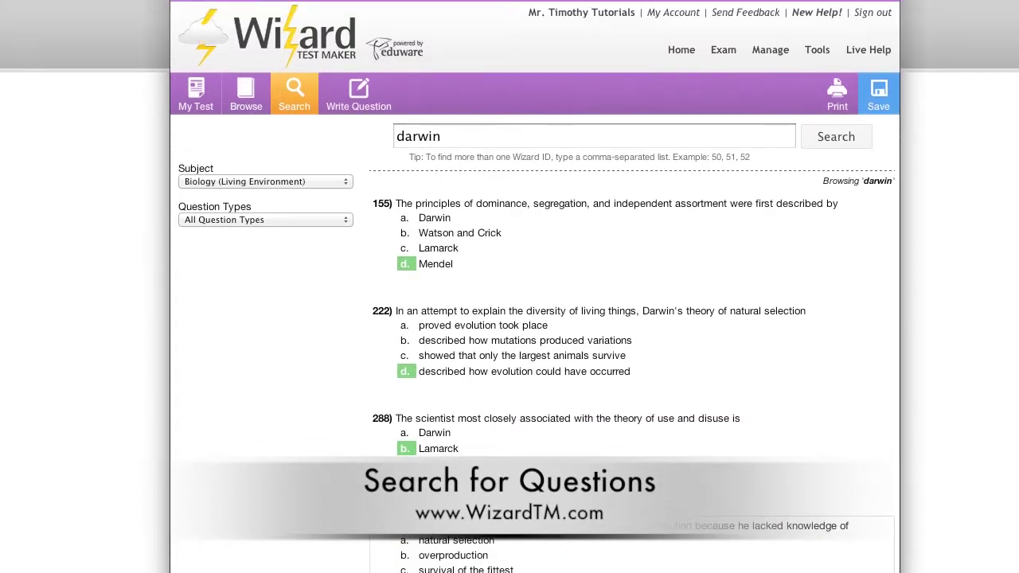
Step: Search the questions for the phrase "natural selection" in place of the previous term
click(462, 135)
key(BackSpace)
key(BackSpace)
key(BackSpace)
key(BackSpace)
key(BackSpace)
key(BackSpace)
text(natural selection)
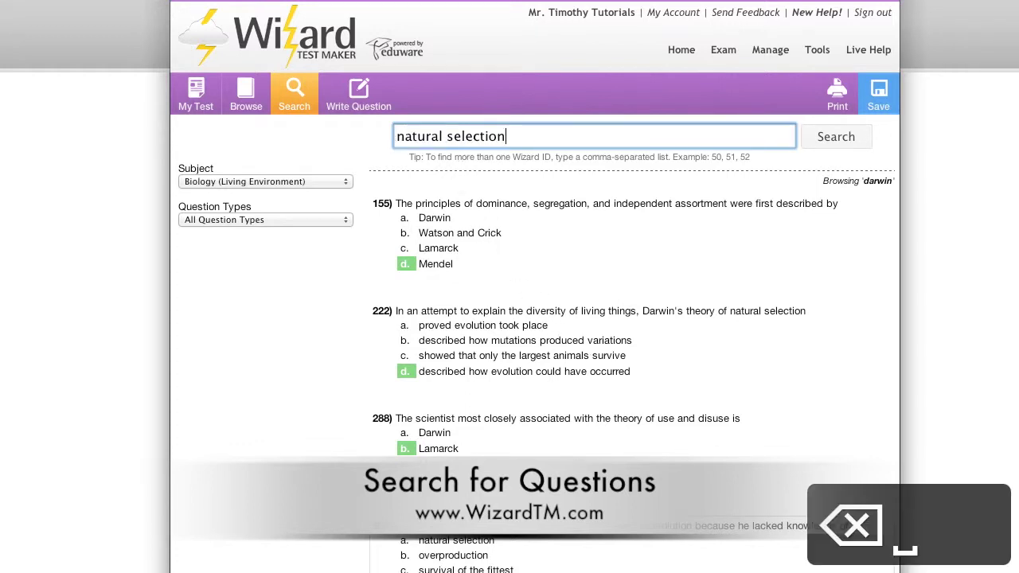
key(Return)
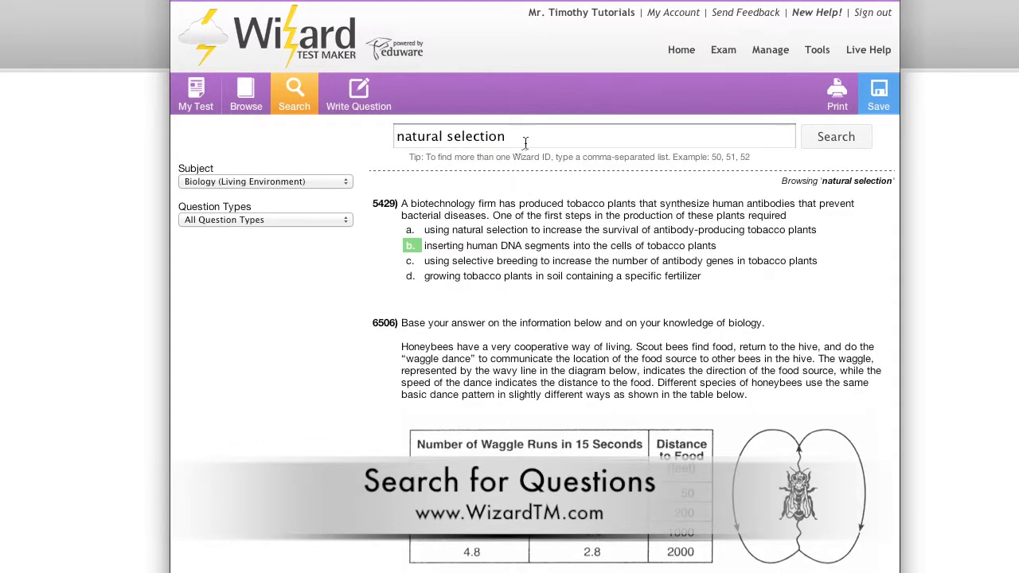
Step: Search for the Wizard IDs 6466, 6467 and 6468 together, and look through the matching questions
drag(525, 142, 324, 131)
text(64)
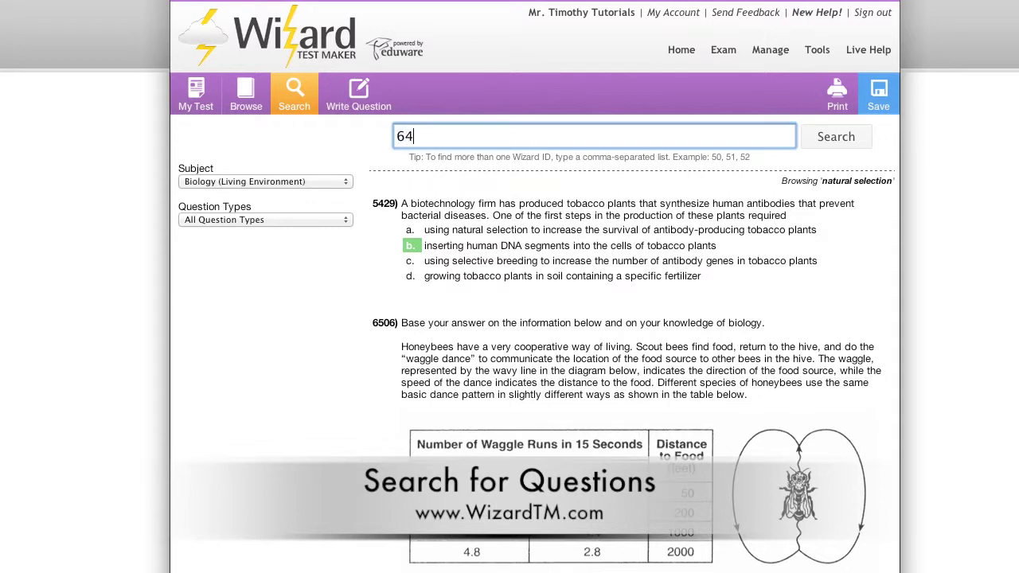
text(66, 6467)
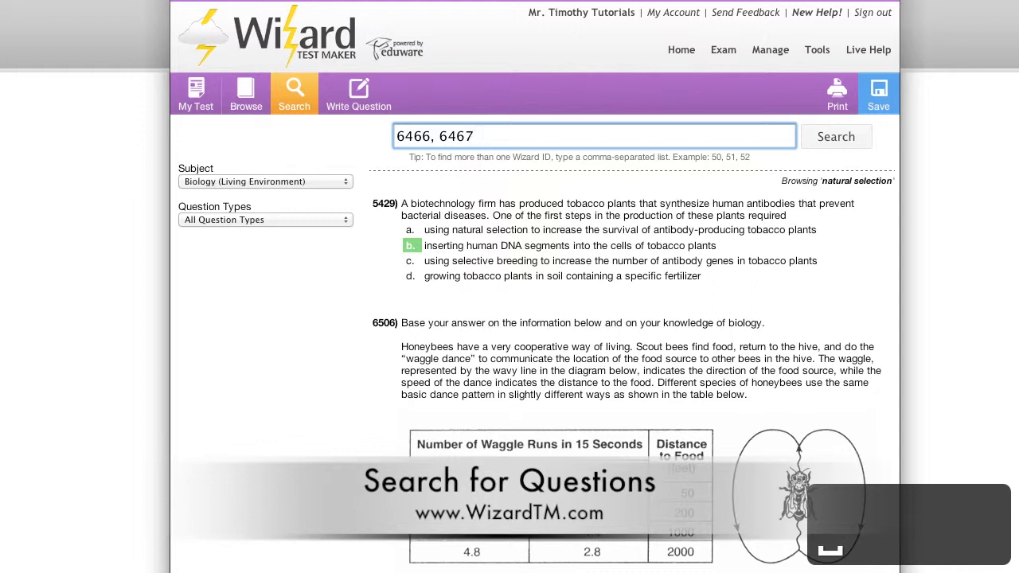
text(, 6468)
key(Return)
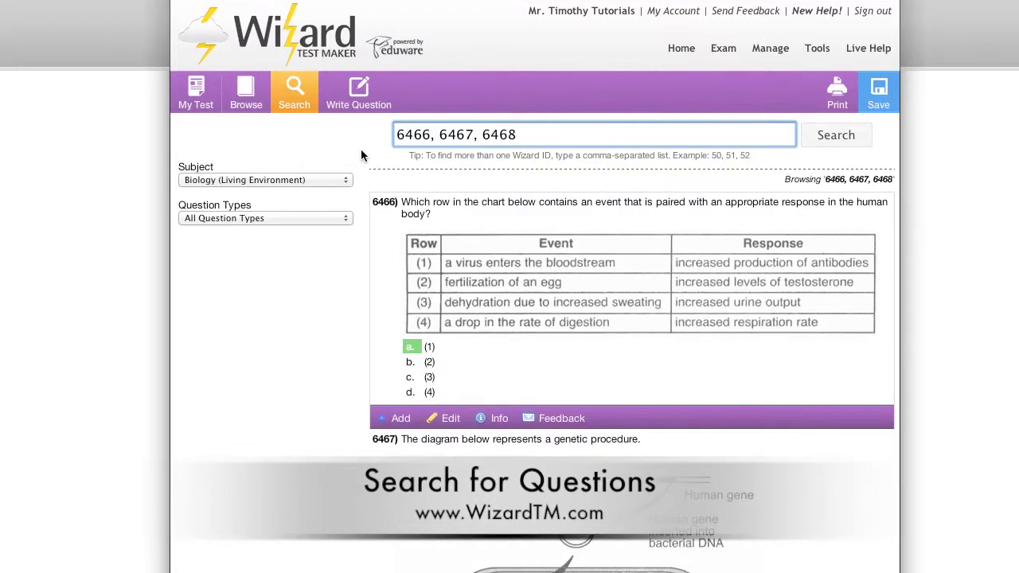
scroll(363, 157, down, 1)
scroll(360, 157, down, 5)
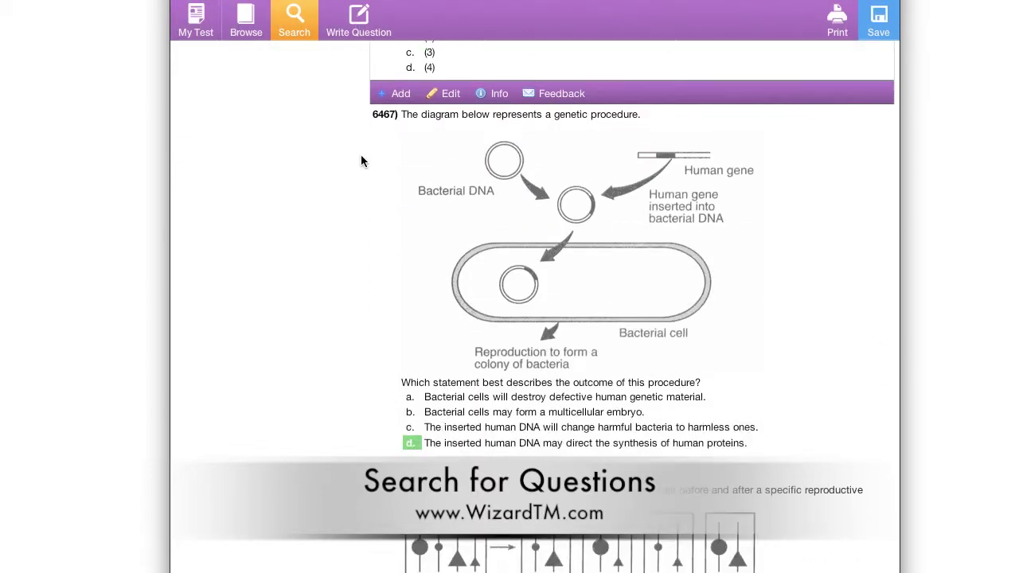
scroll(361, 161, down, 5)
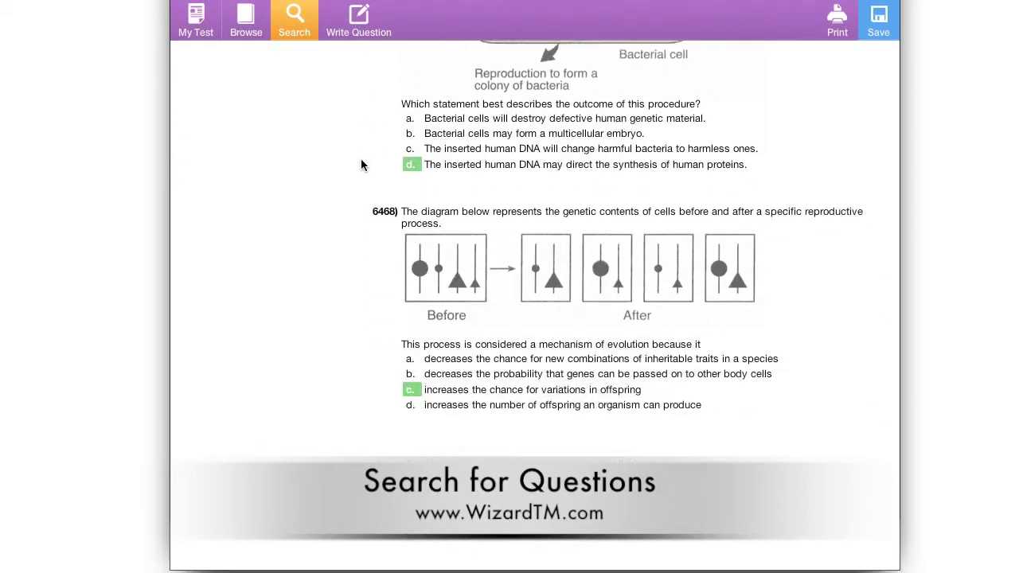
scroll(361, 165, up, 8)
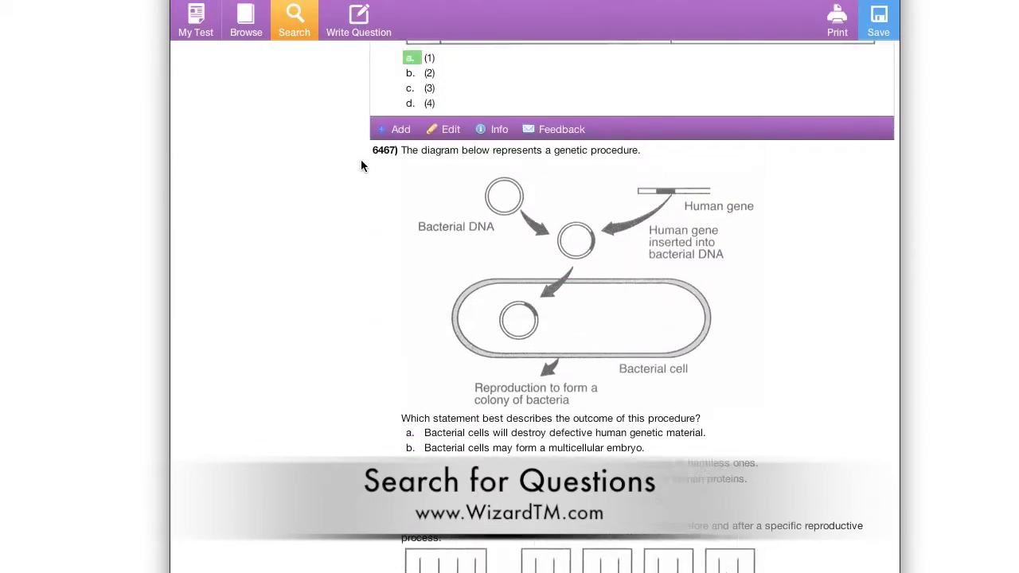
scroll(361, 165, up, 6)
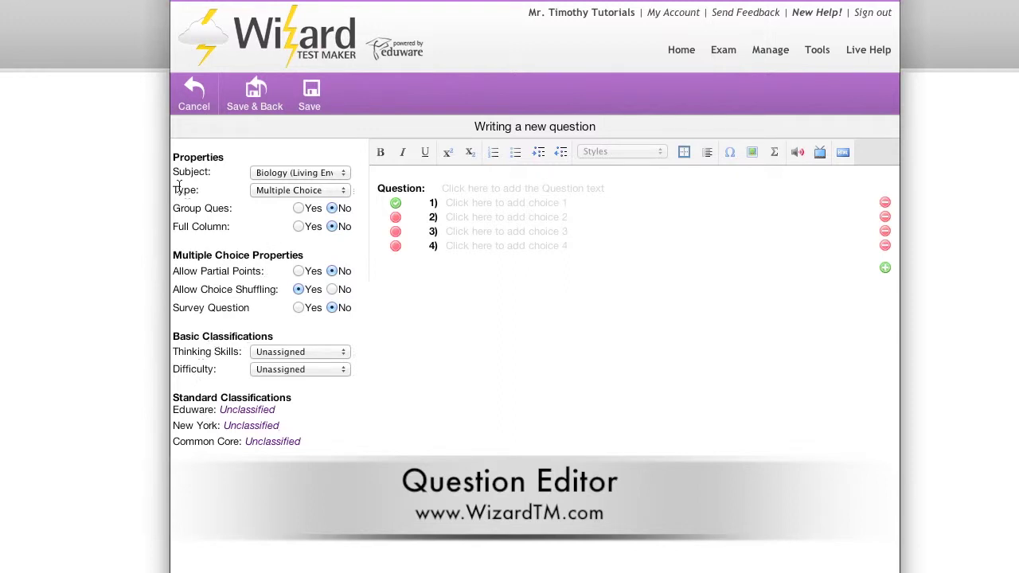
Step: View the type options for the new question and keep Multiple Choice
click(263, 190)
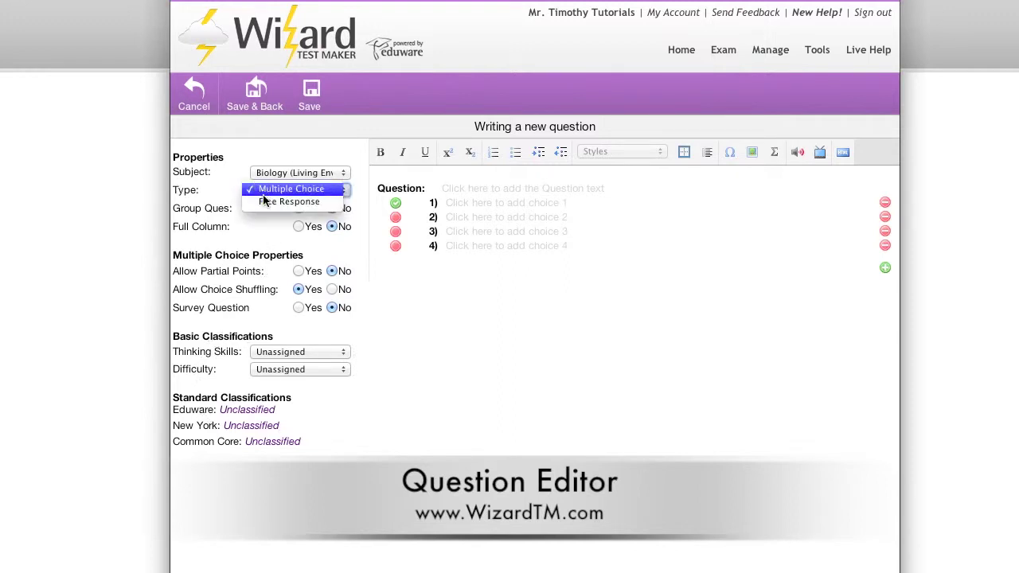
click(266, 195)
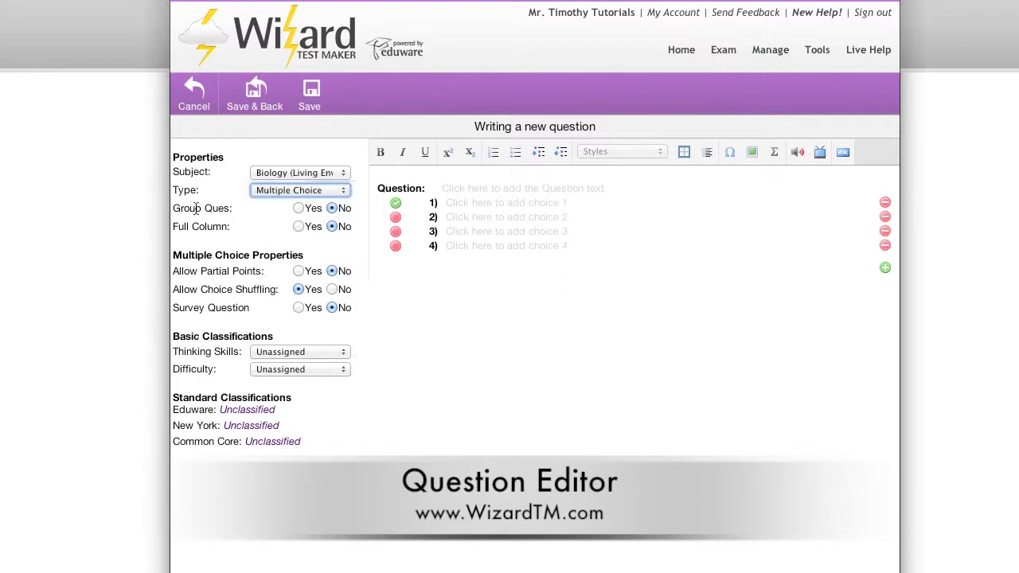
Step: Try the Group Ques and Full Column properties on Yes, returning each to No
click(298, 210)
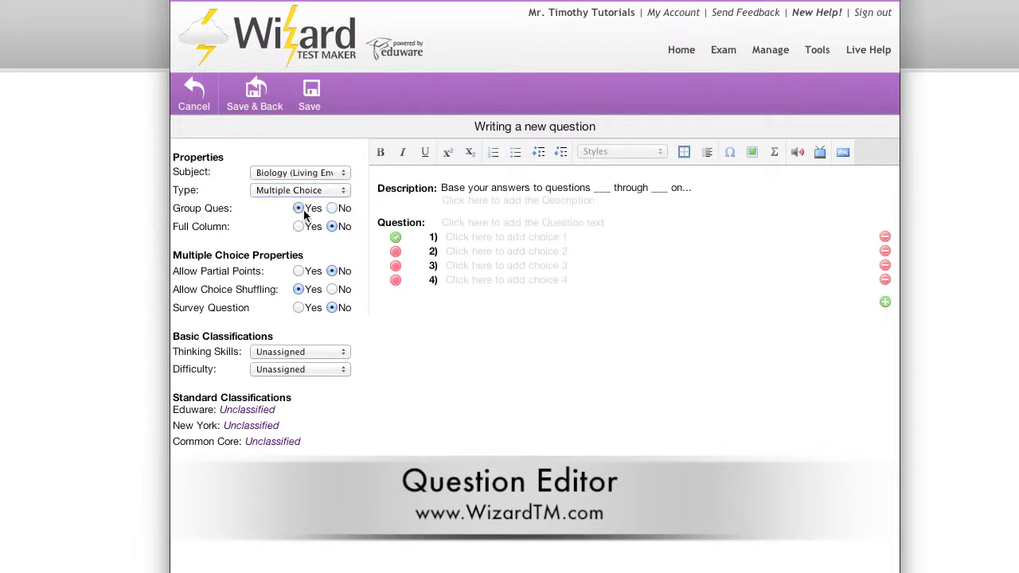
click(332, 207)
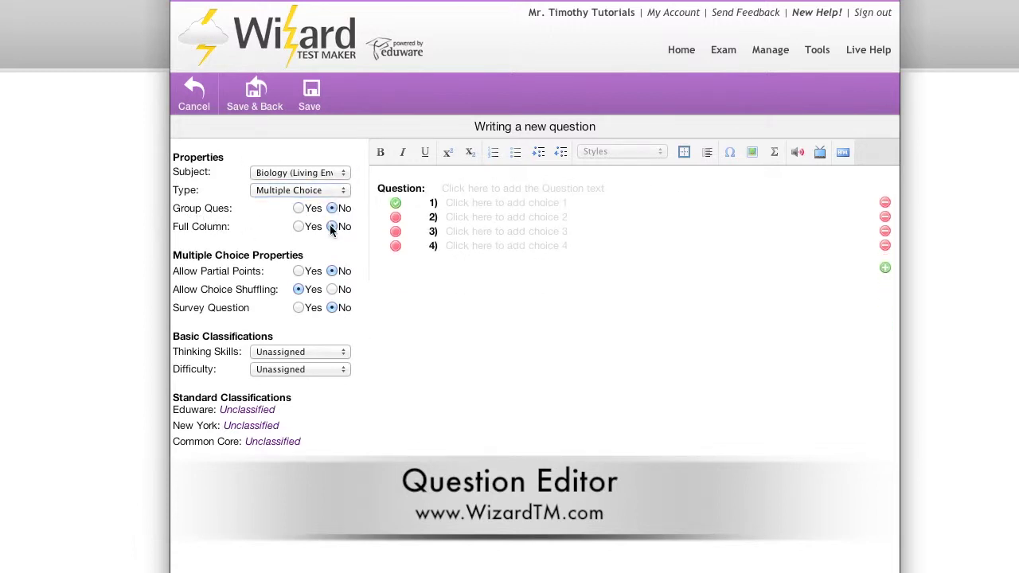
click(298, 227)
click(330, 227)
Step: Allow partial points, give choices 2 and 3 50% and choice 4 25%, and turn partial points off again
click(299, 272)
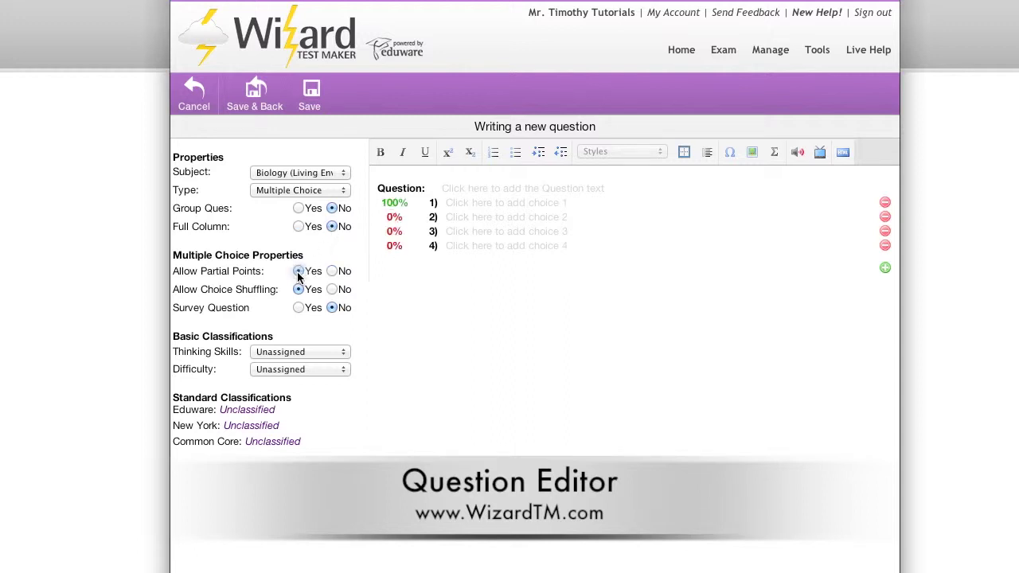
click(394, 219)
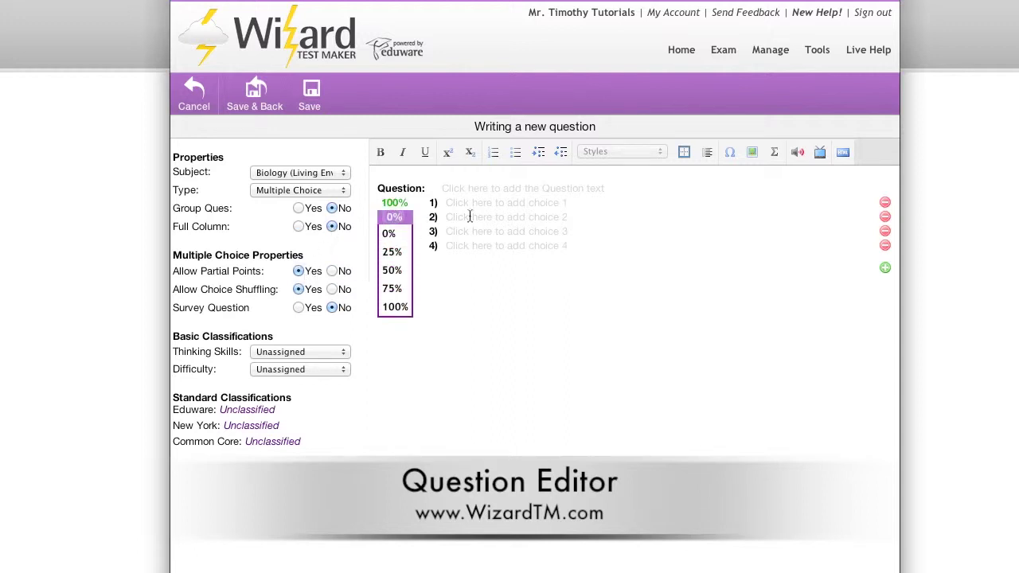
click(396, 271)
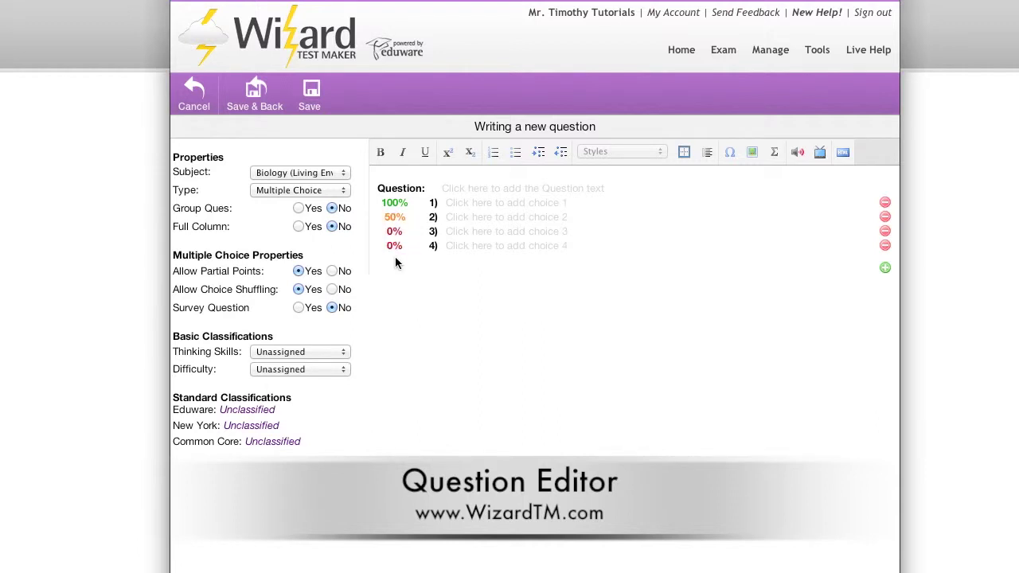
click(395, 233)
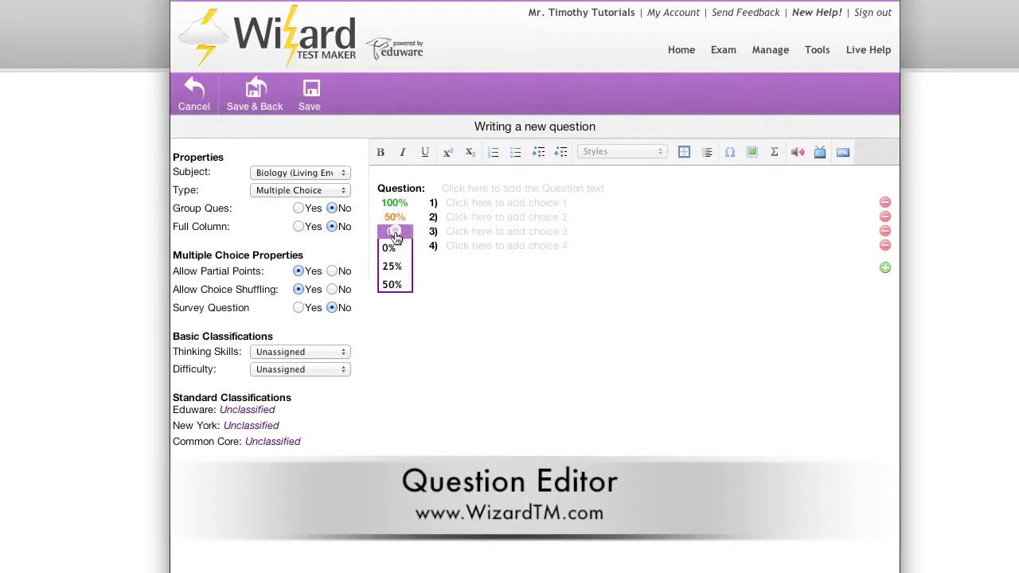
click(393, 285)
click(396, 249)
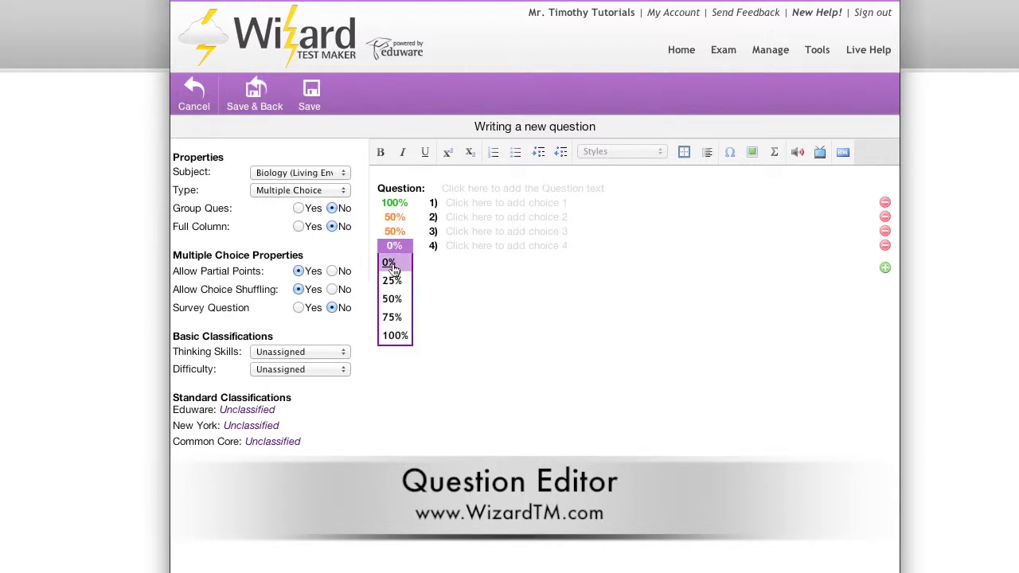
click(395, 280)
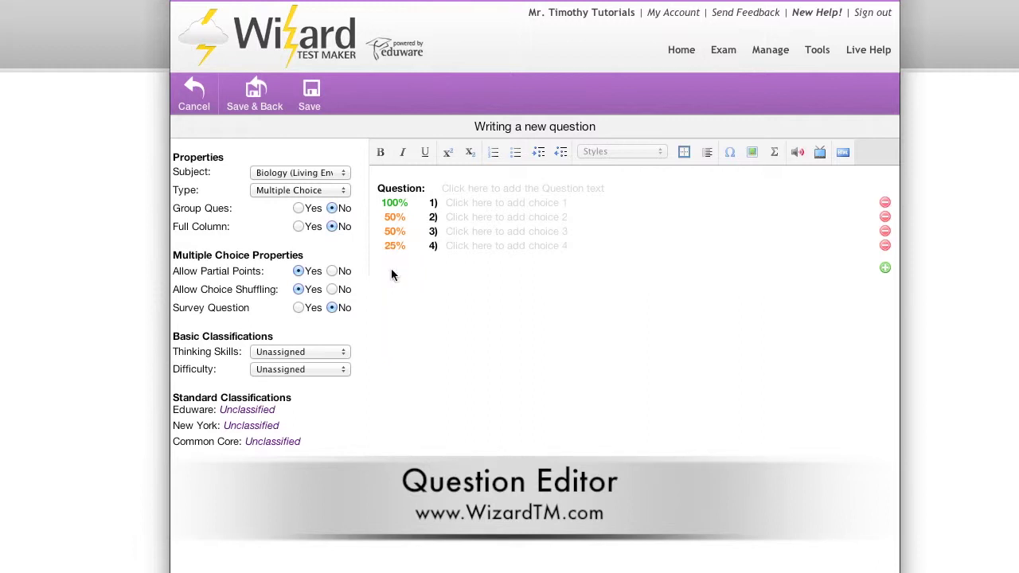
click(331, 271)
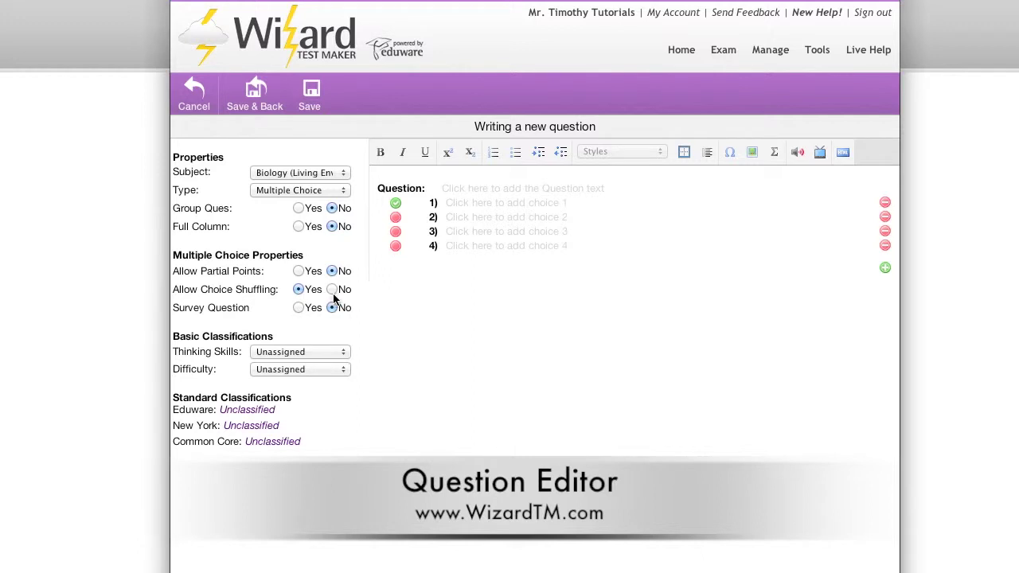
Step: Try choice shuffling on No and Survey Question on Yes, restore both, and check the Difficulty options, keeping Unassigned
click(332, 290)
click(298, 292)
click(297, 308)
click(332, 310)
click(340, 369)
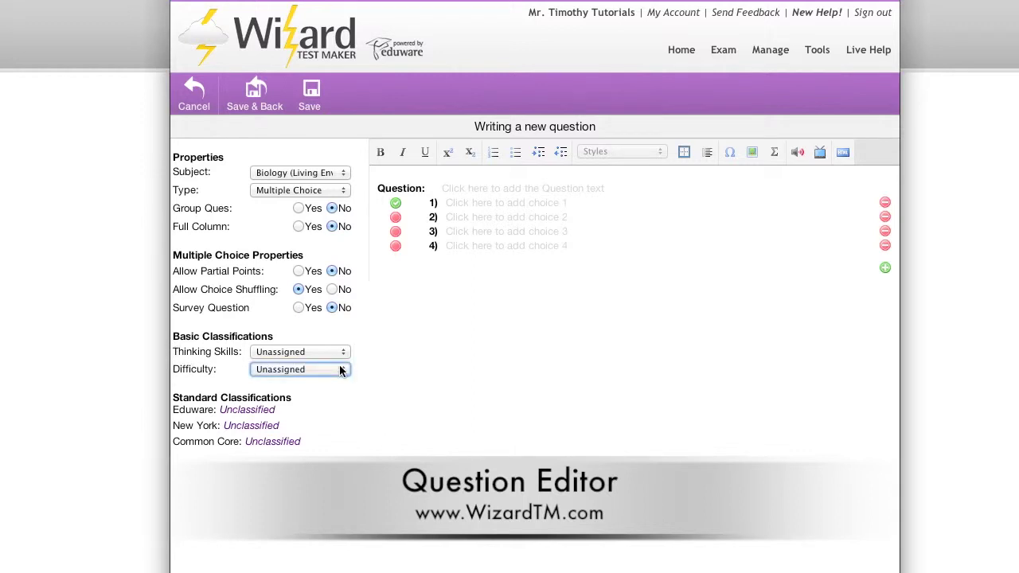
Step: Set the Eduware classification to Consumers under Ecology, Defining Food Chains and Webs, and discard the new question
click(259, 412)
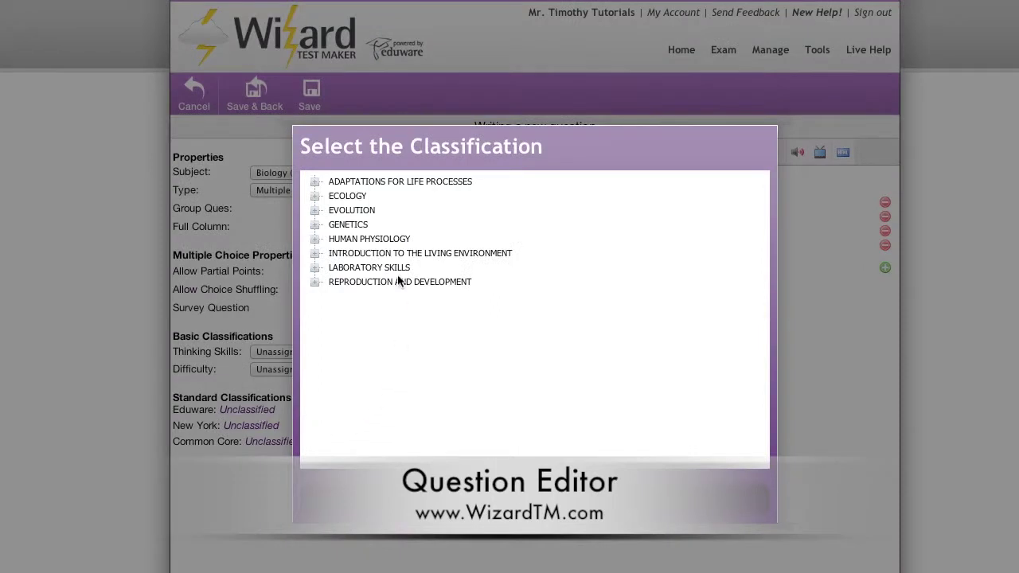
click(316, 198)
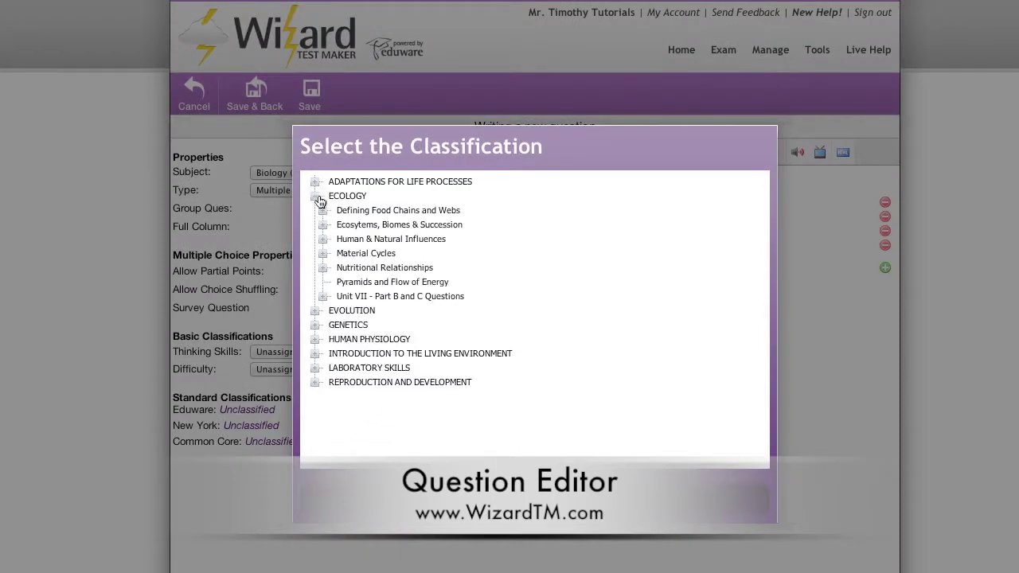
click(323, 211)
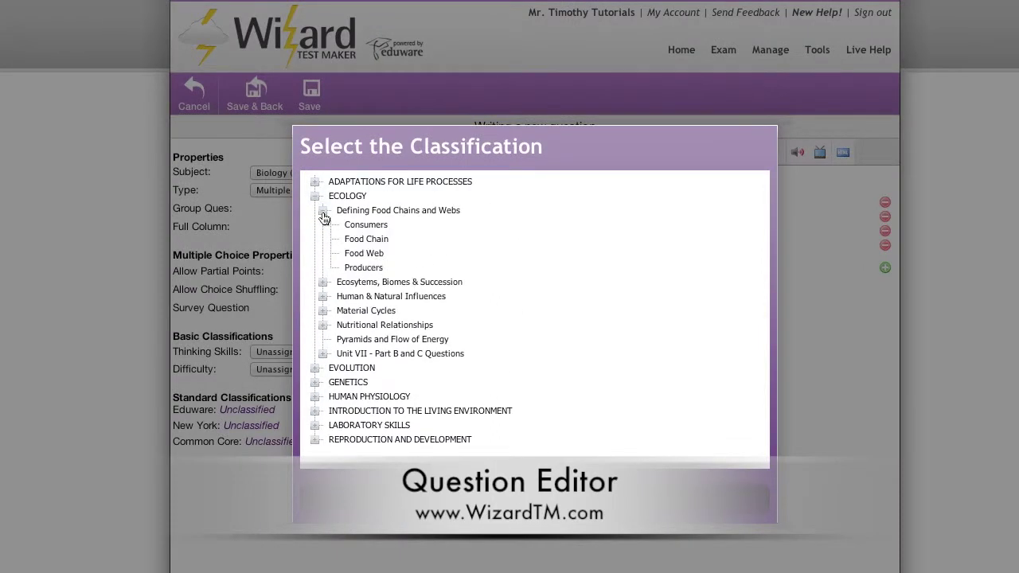
click(364, 226)
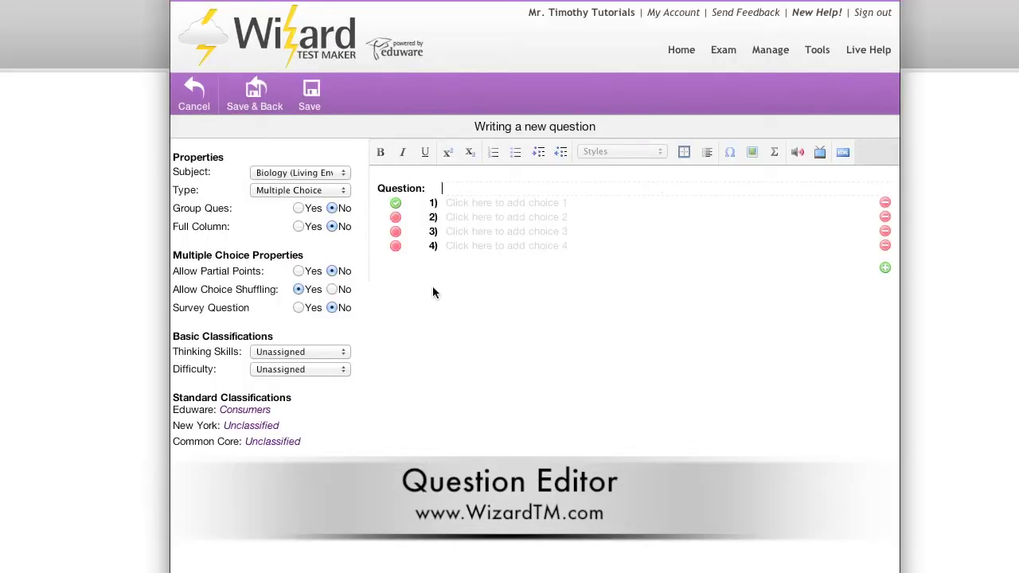
click(205, 103)
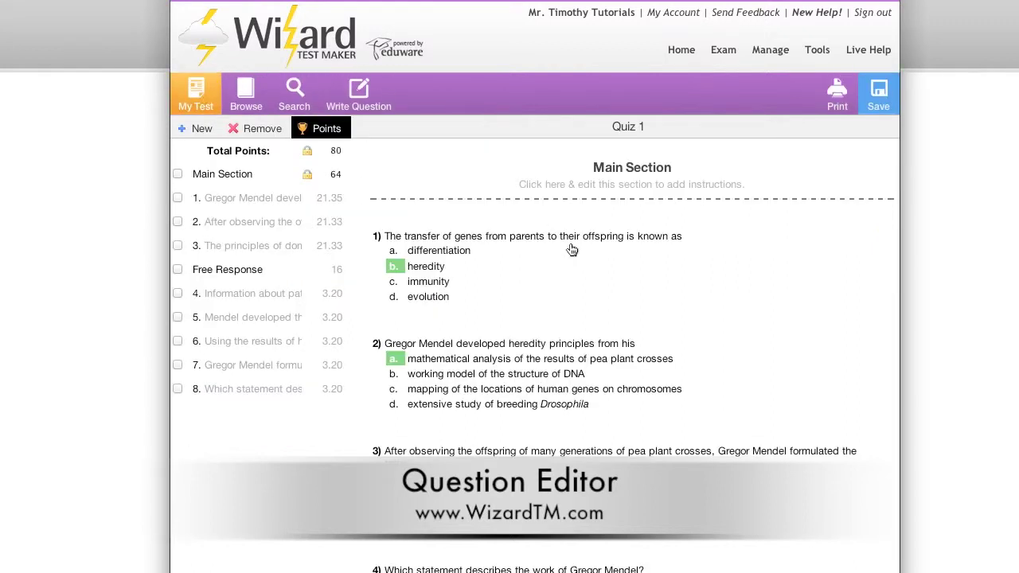
Step: Open the question about the transfer of genes for editing and add a colon at the end of its text
mouse_move(570, 248)
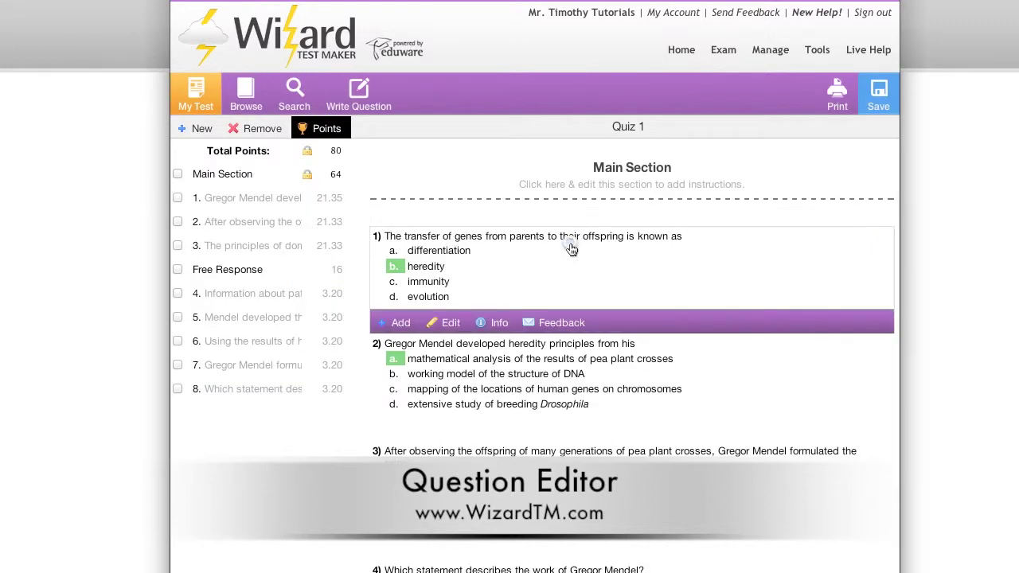
click(450, 327)
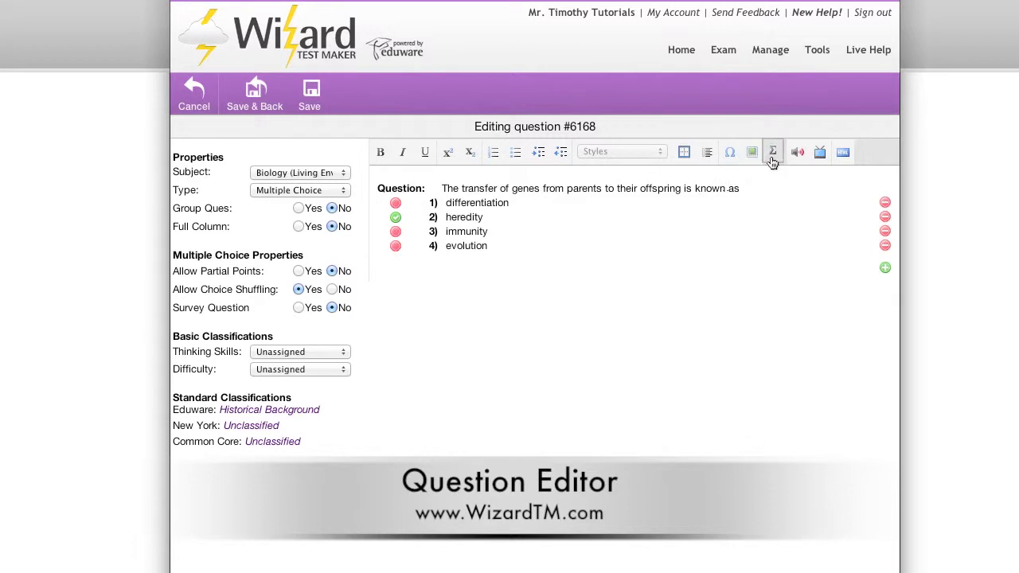
click(740, 190)
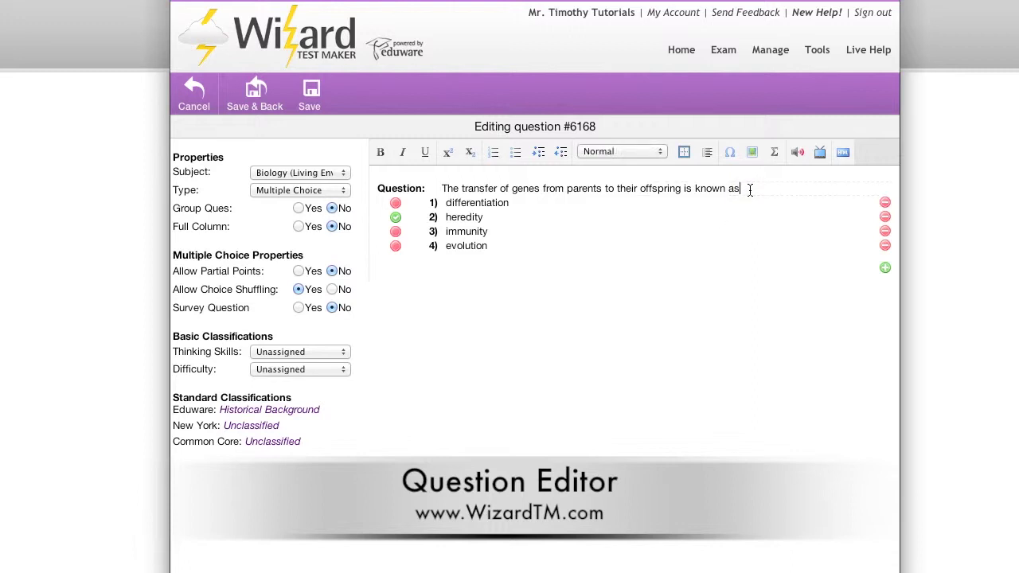
text(:)
Step: Go through the answer choices, try marking immunity as the correct answer, and restore heredity as the correct one
click(554, 202)
click(447, 217)
click(466, 232)
click(468, 249)
click(395, 232)
click(396, 217)
Step: Add a fifth answer choice reading "none of the above" and remove it again
click(884, 267)
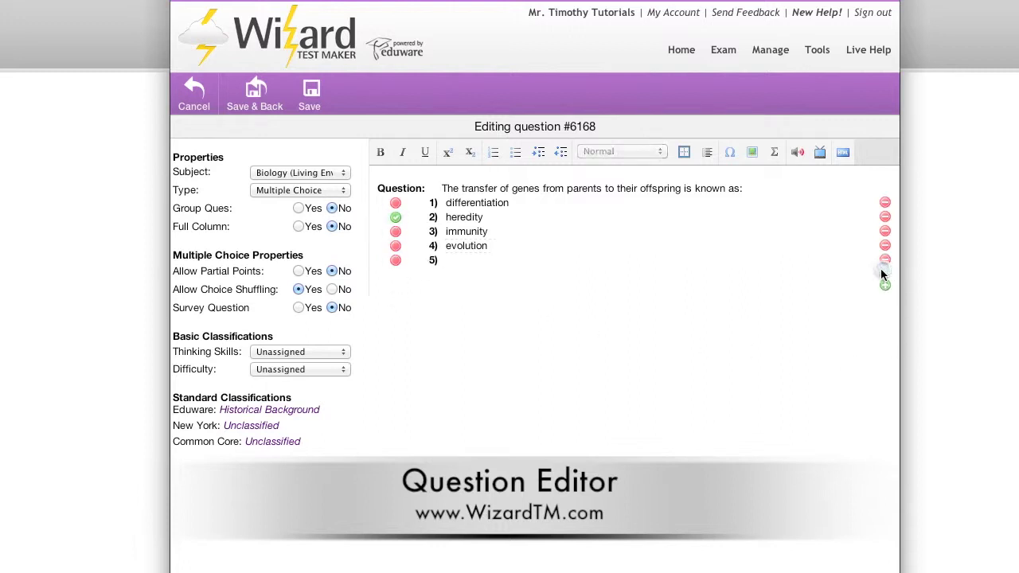
click(501, 262)
text(none of )
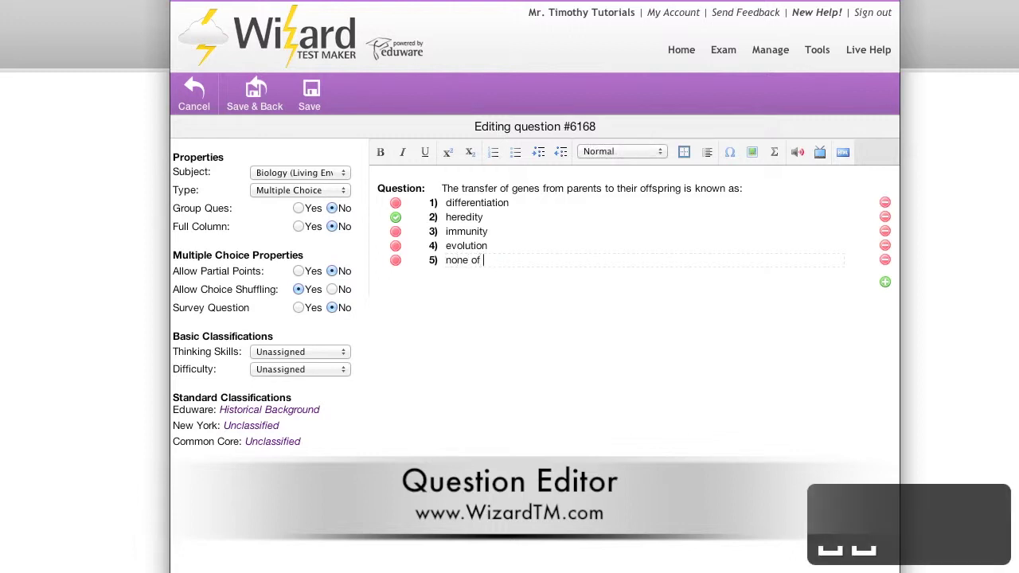
text(the above)
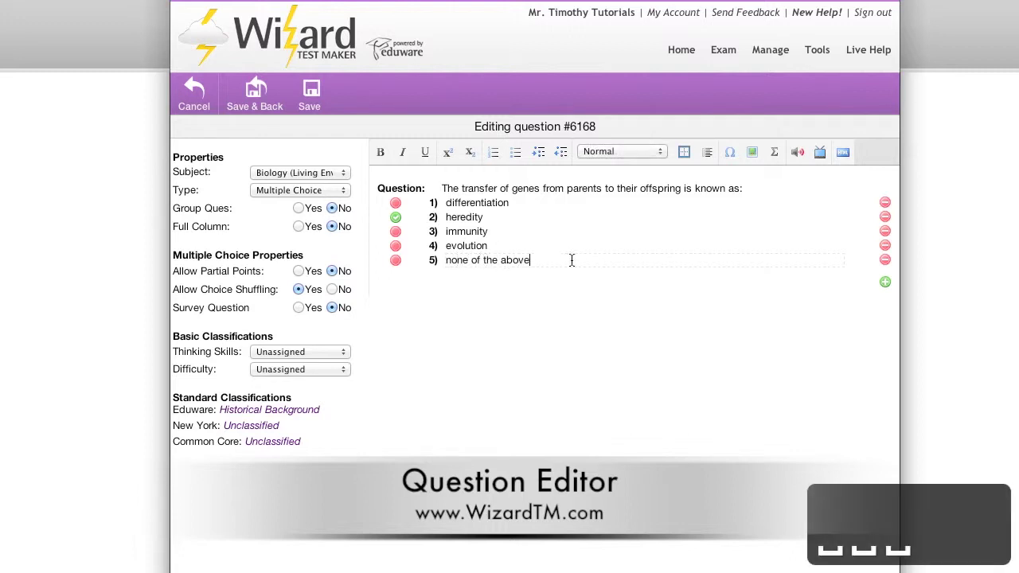
click(885, 262)
Step: Save the edited gene-transfer question as a new question and add it to the assessment
click(256, 100)
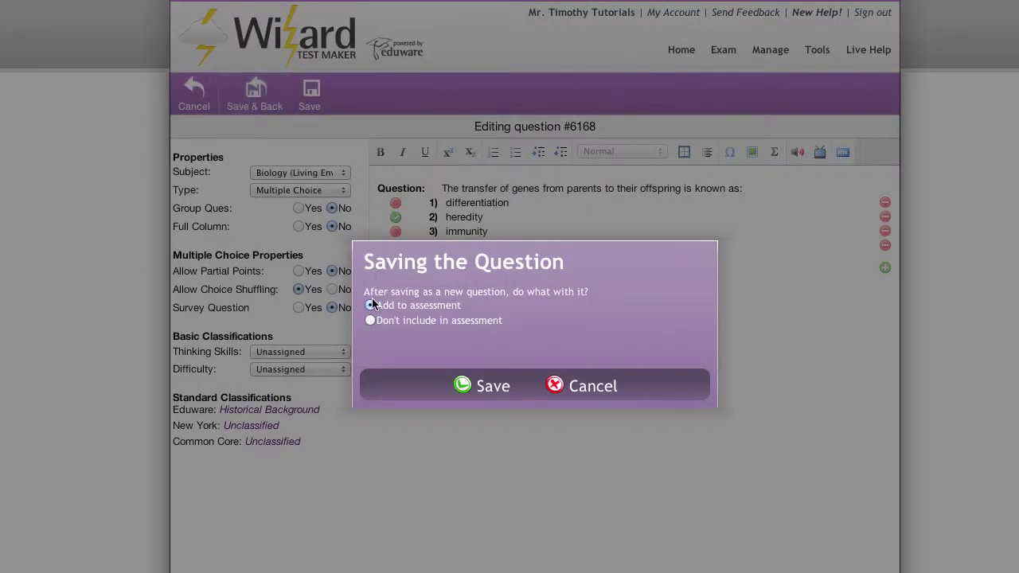
click(484, 381)
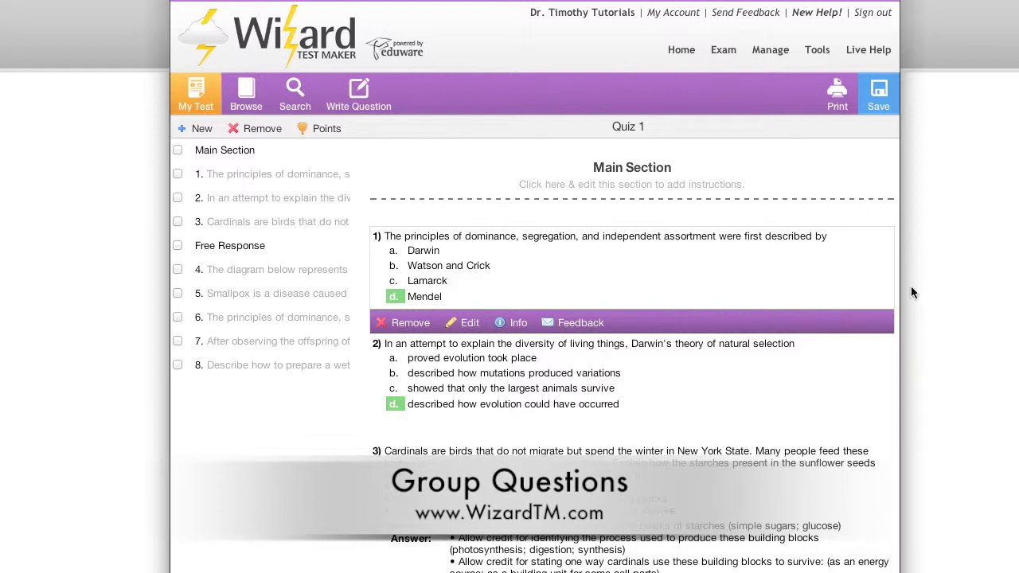
Step: Make question 8 a group question with the onion cell diagrams in its description, and save it by overwriting the existing question
click(265, 366)
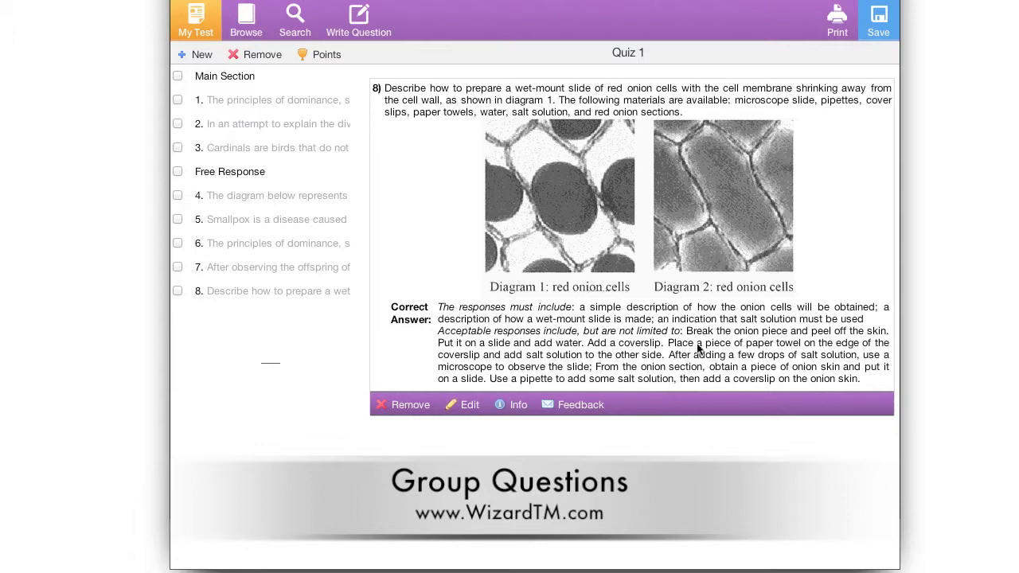
click(465, 406)
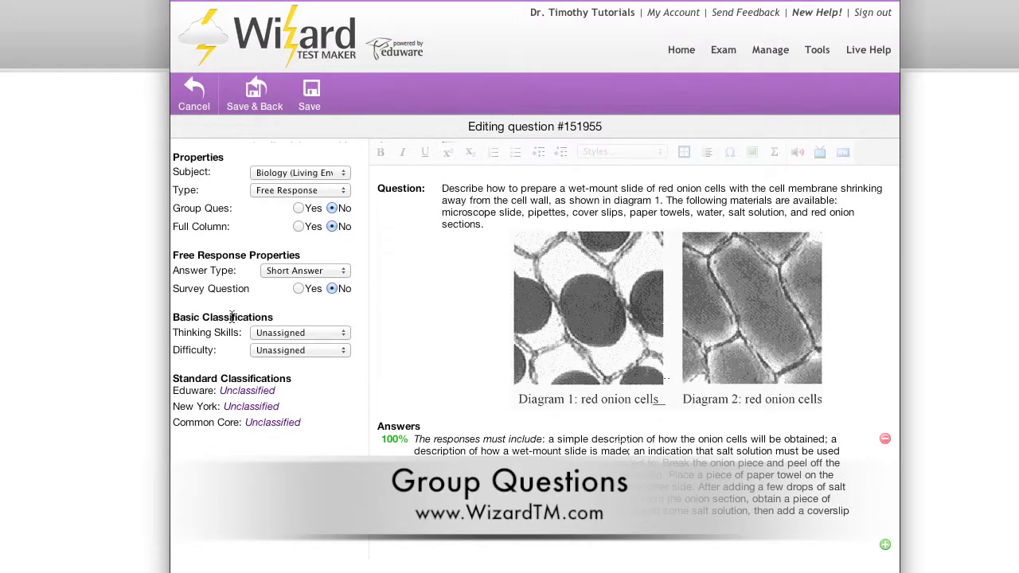
click(297, 208)
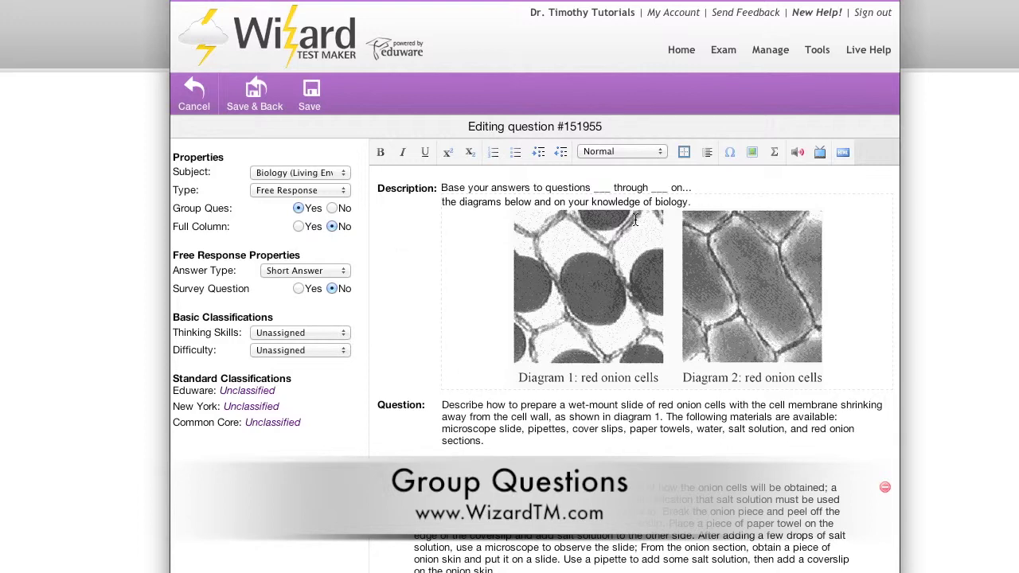
click(310, 97)
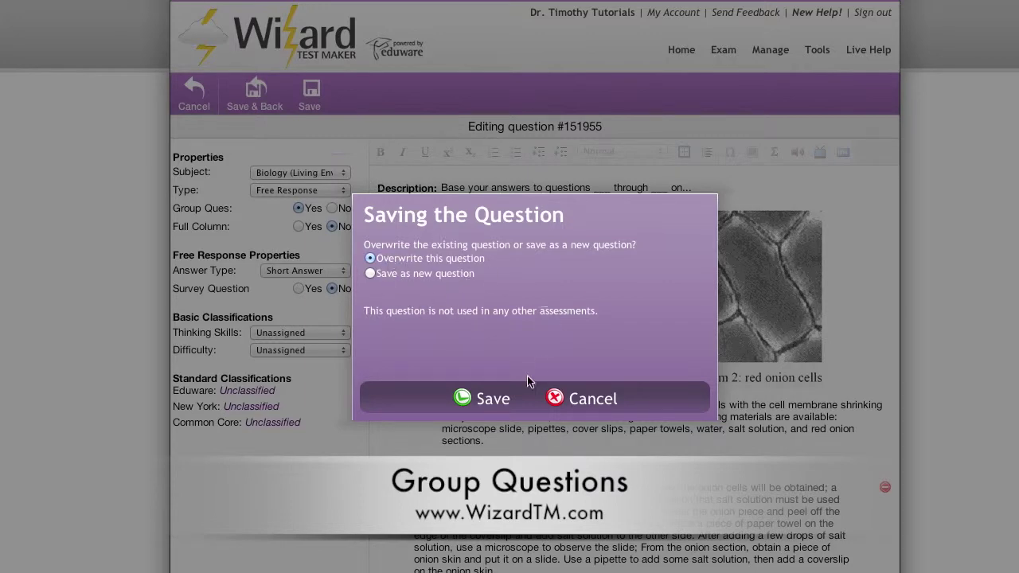
click(489, 400)
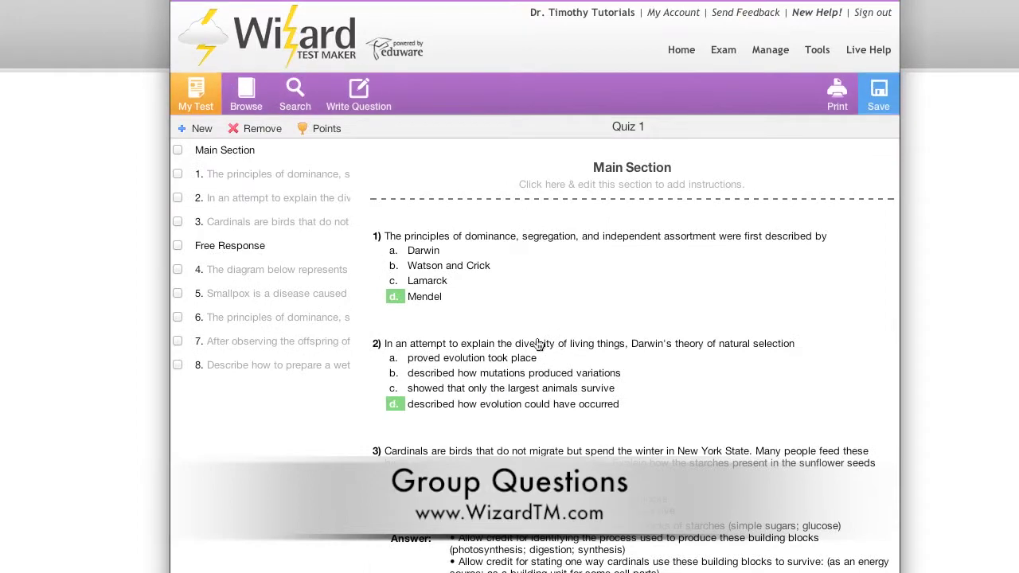
Step: Write a Free Response question for question 8's group about laboratory procedures making diagram 1's cells resemble diagram 2's, and add it to the assessment
click(281, 368)
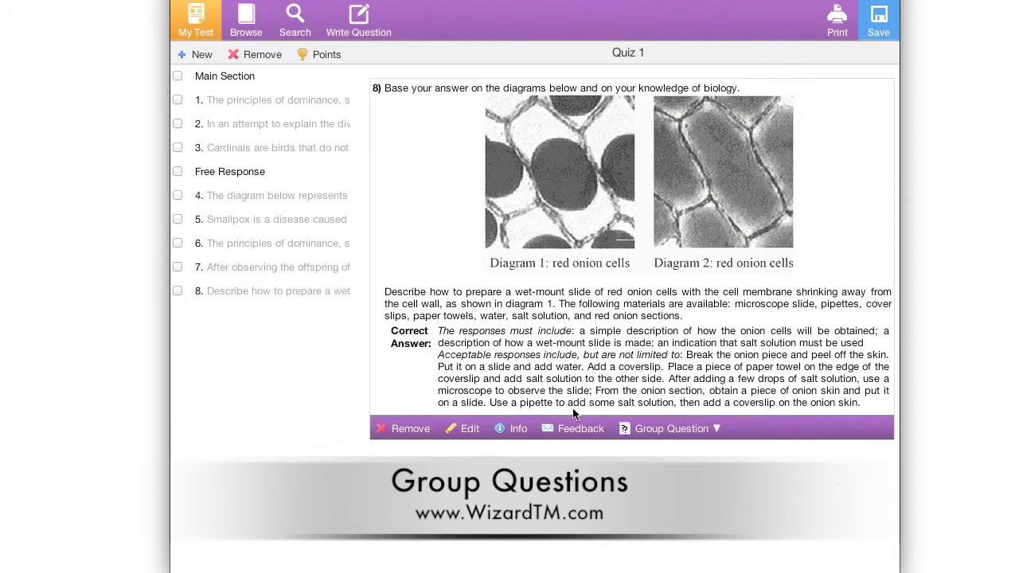
click(677, 430)
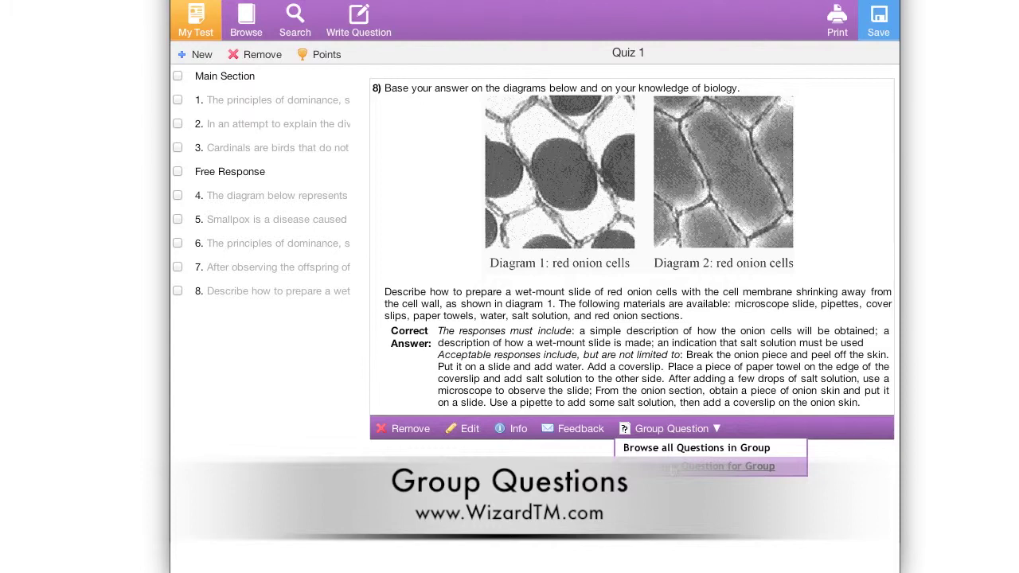
click(717, 466)
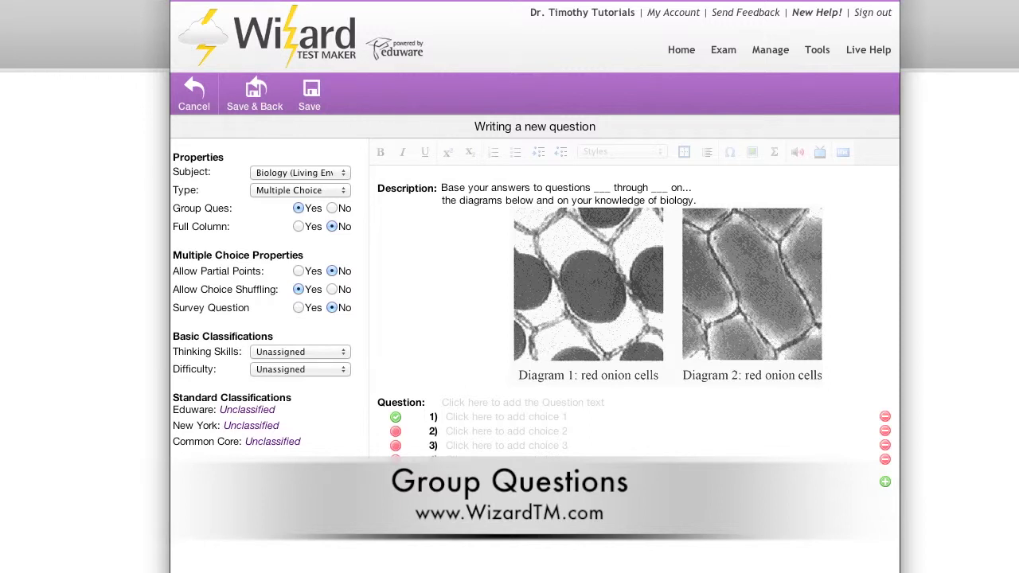
click(293, 191)
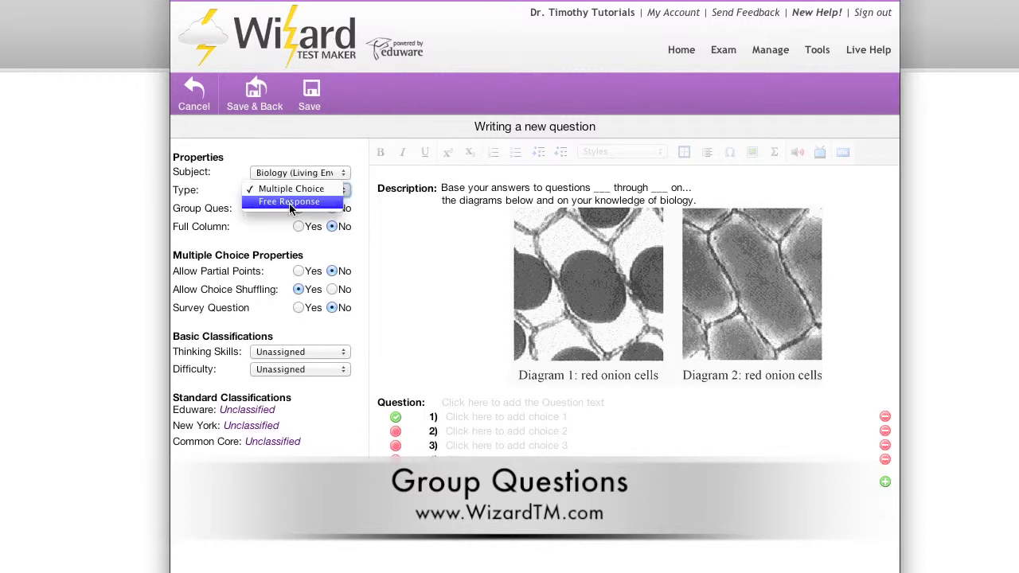
click(290, 202)
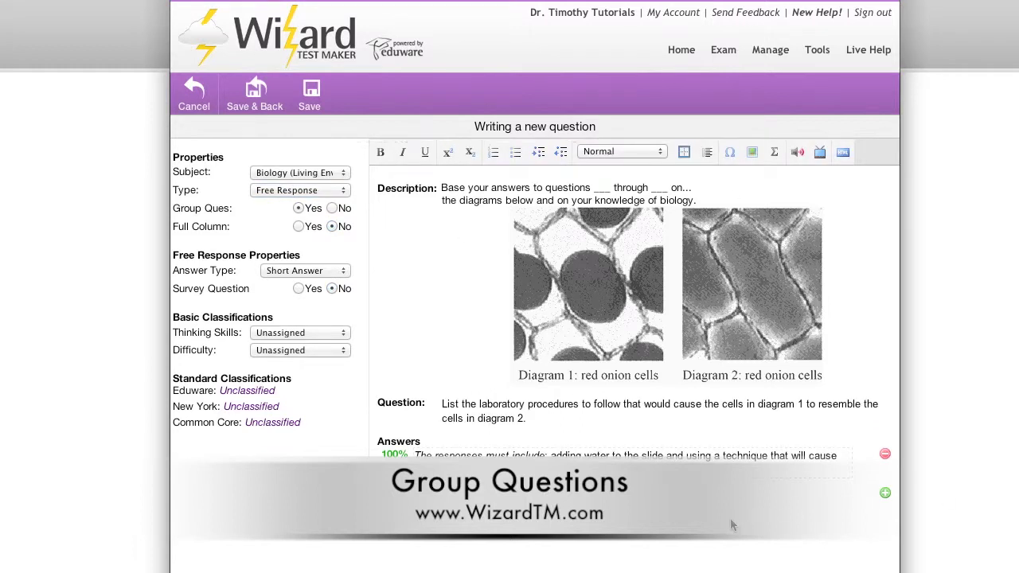
click(257, 97)
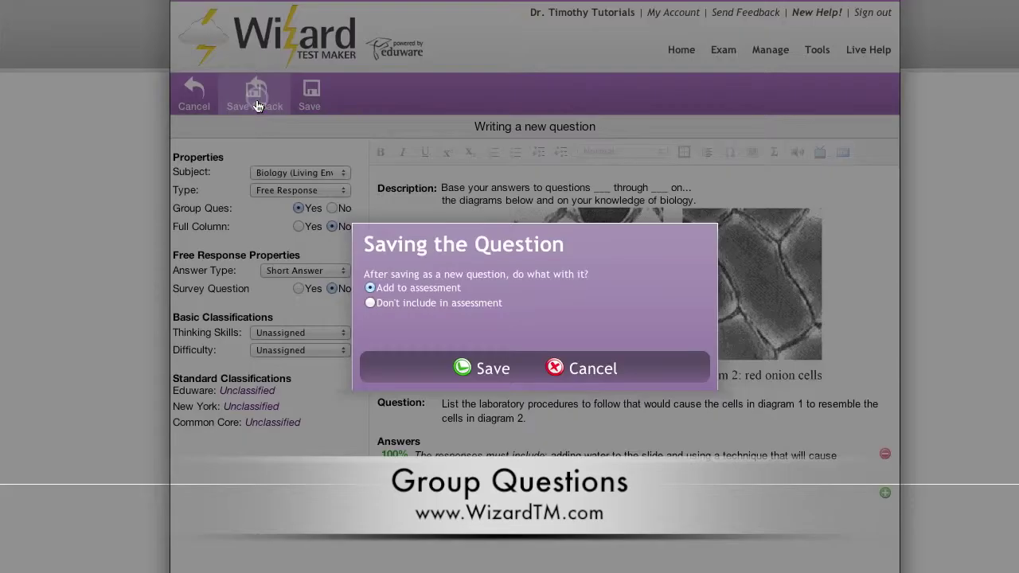
click(484, 370)
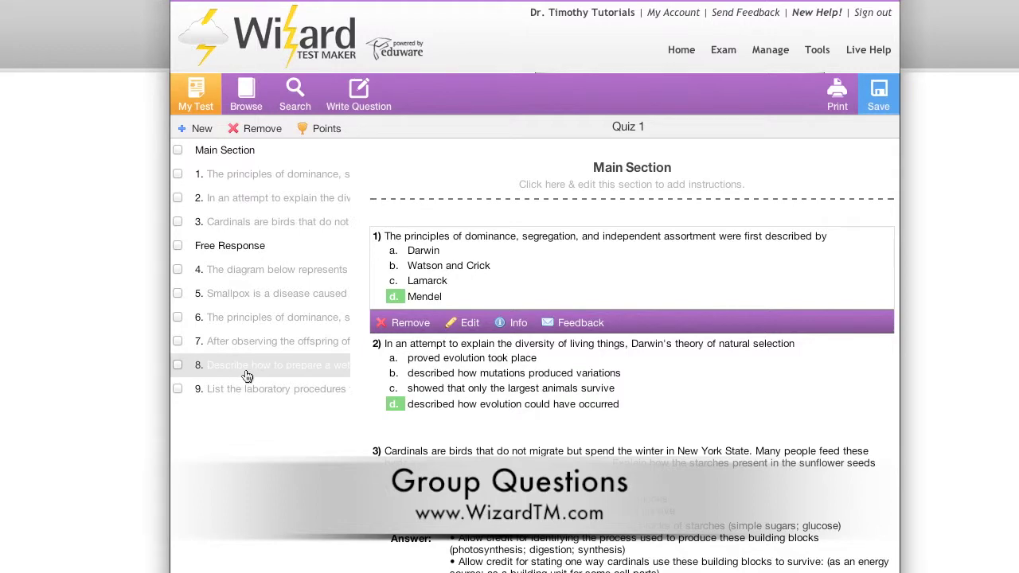
Step: Check grouped questions 8 and 9 in Quiz 1, view the quiz's print settings and page preview, and return to editing it
scroll(245, 372, down, 1)
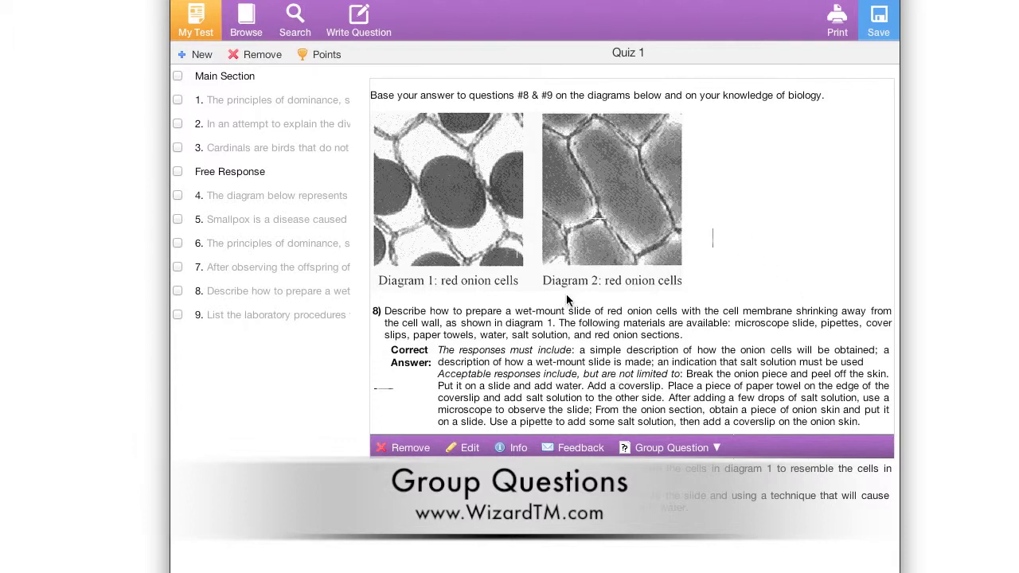
scroll(563, 293, up, 20)
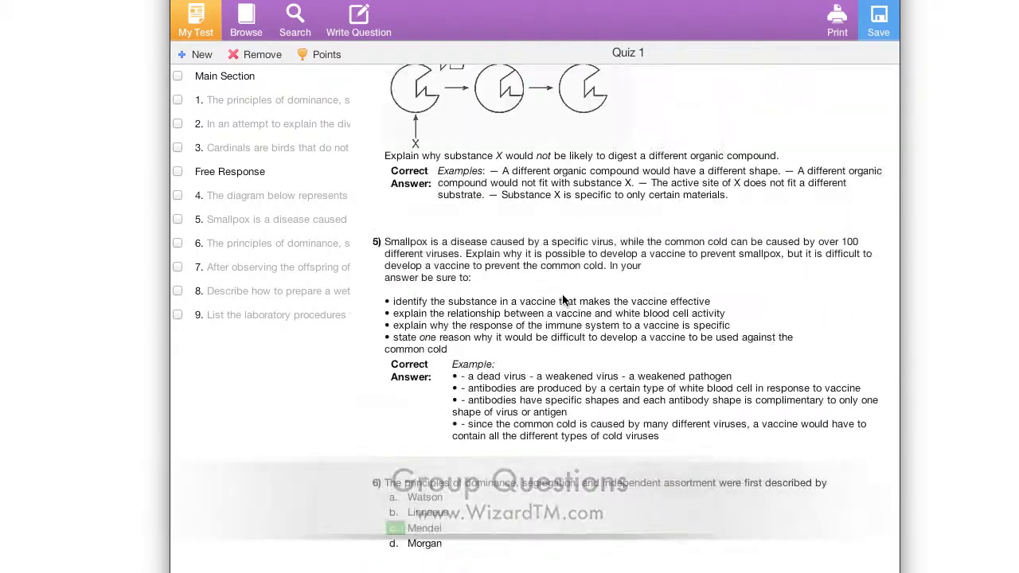
scroll(562, 297, up, 2)
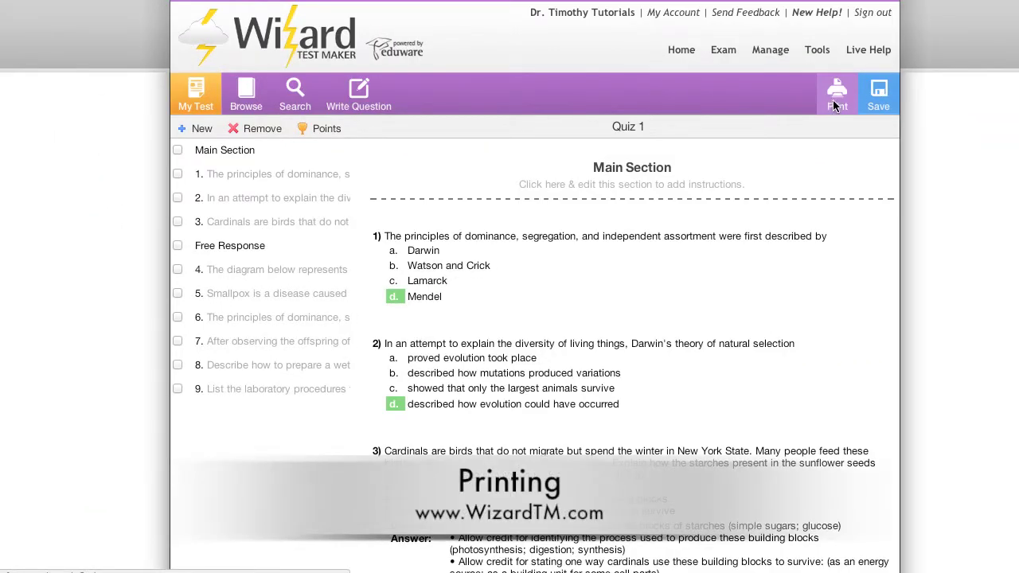
click(832, 99)
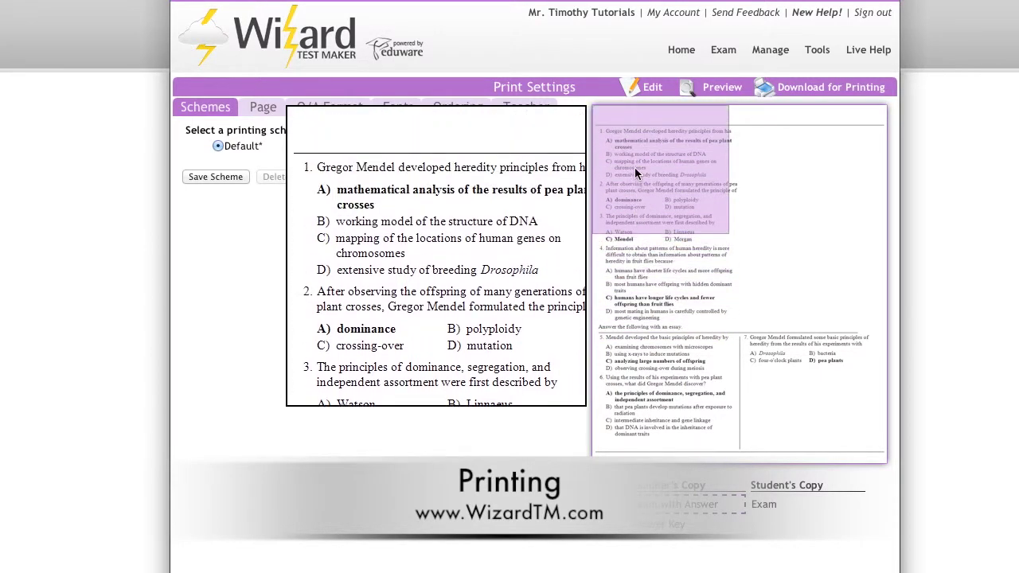
click(639, 89)
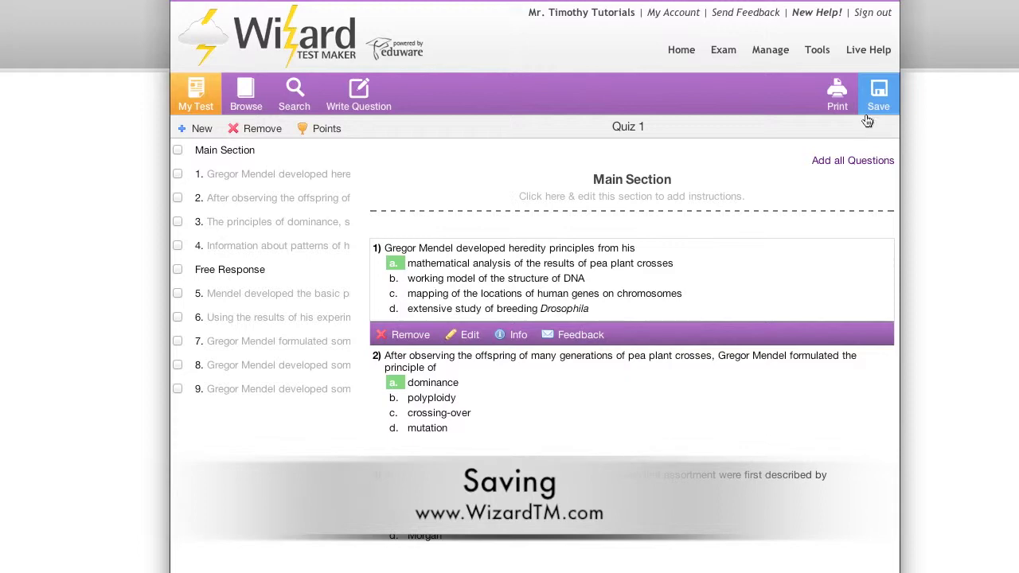
Step: Save Quiz 1 by overwriting the existing version, keeping the Biology (Living Environment) subject and the description "First Quiz"
click(889, 100)
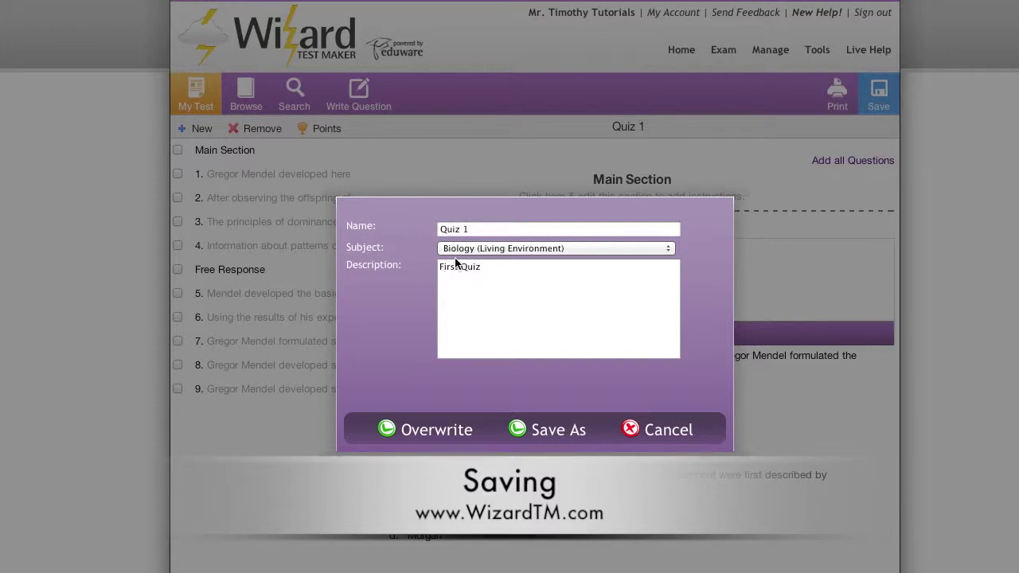
click(440, 430)
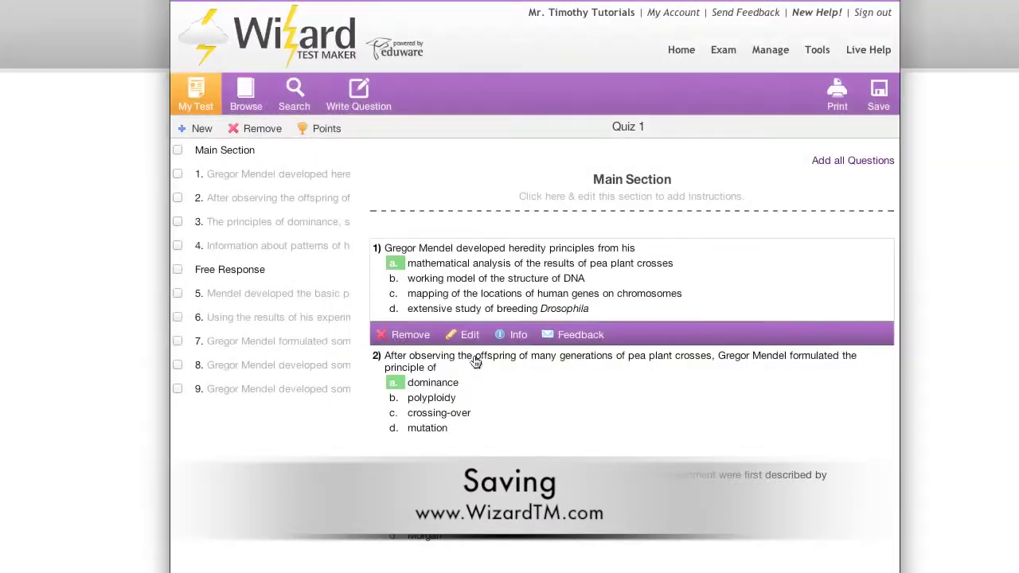
Step: Open the save options for Quiz 1 again
click(880, 102)
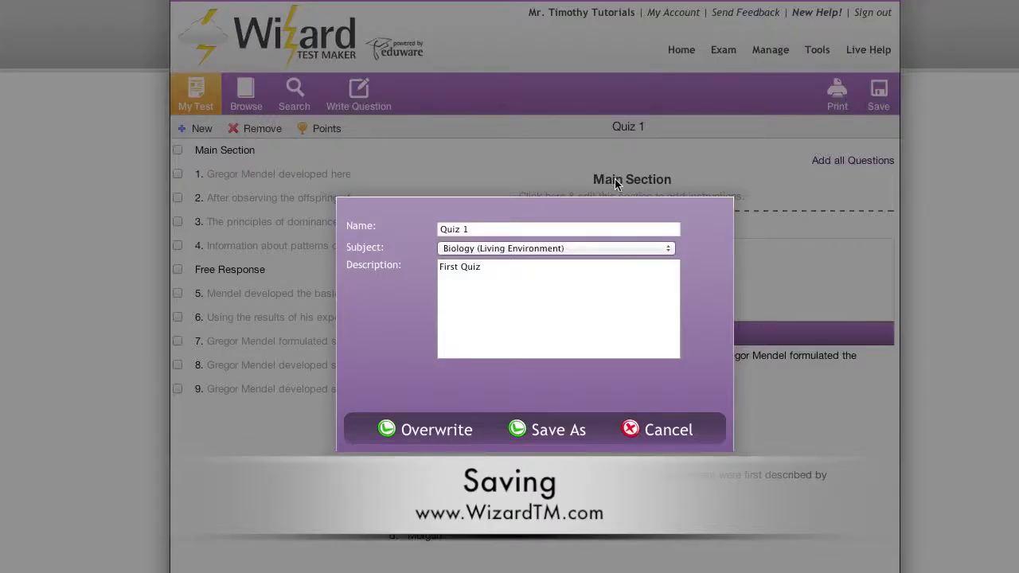